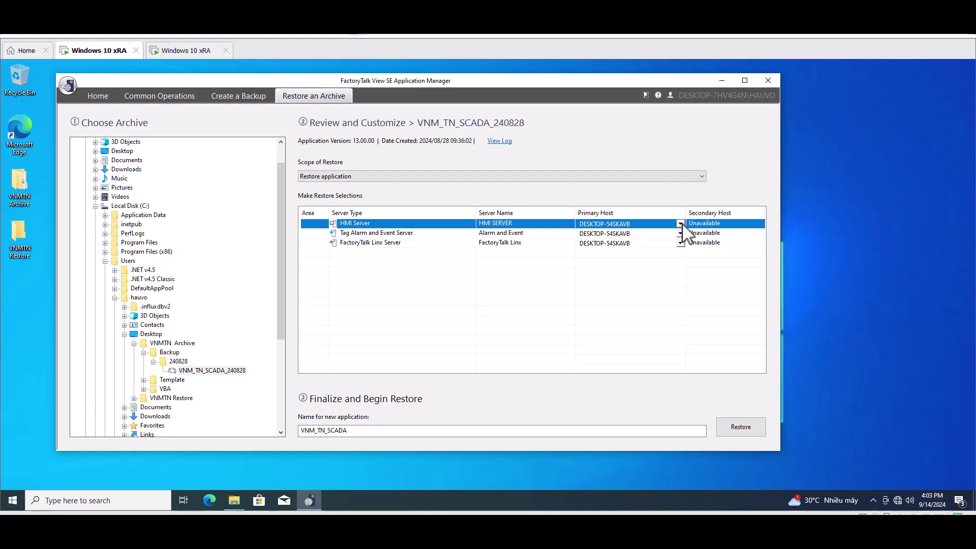
# Step: Look up this computer's device name in the Windows system properties, closing the windows used for the check
pyautogui.click(846, 268)
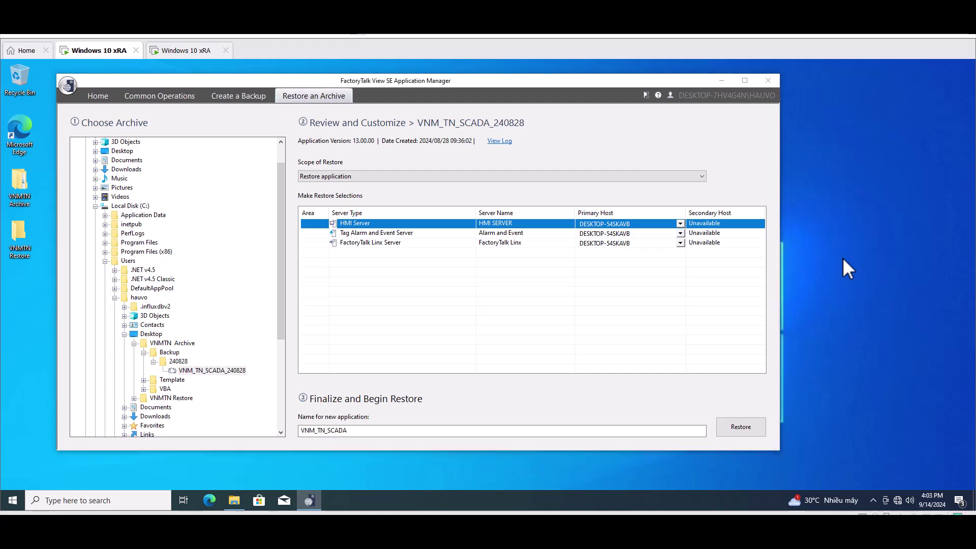
pyautogui.click(101, 501)
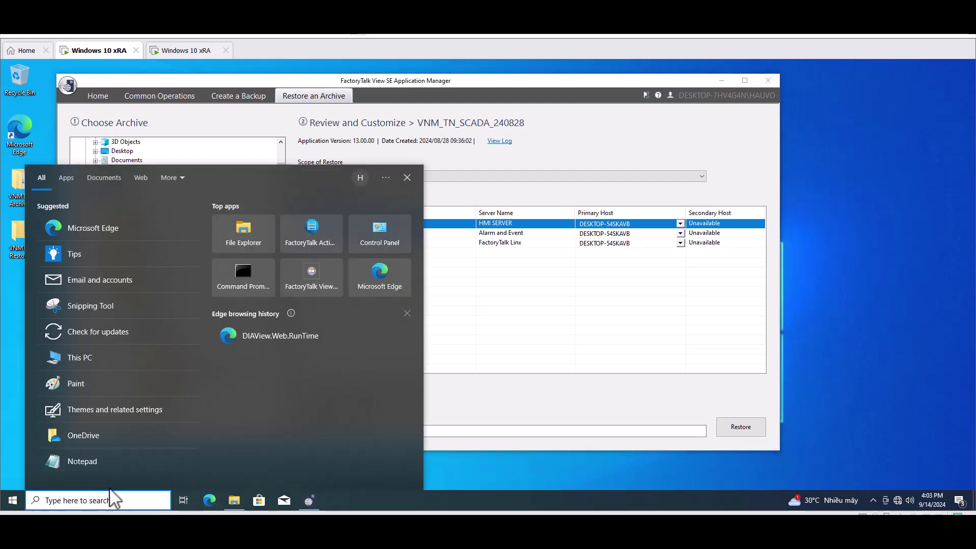
pyautogui.rightClick(9, 501)
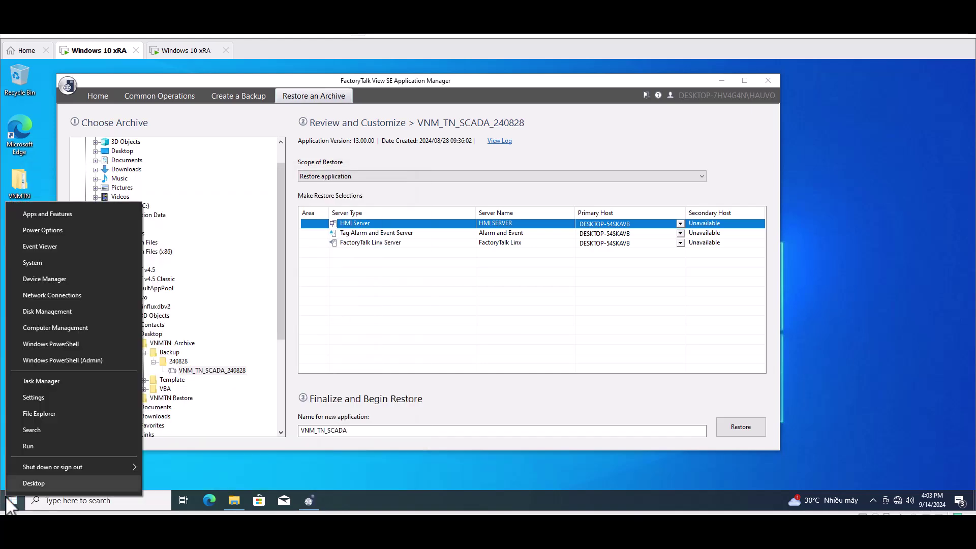
pyautogui.click(30, 415)
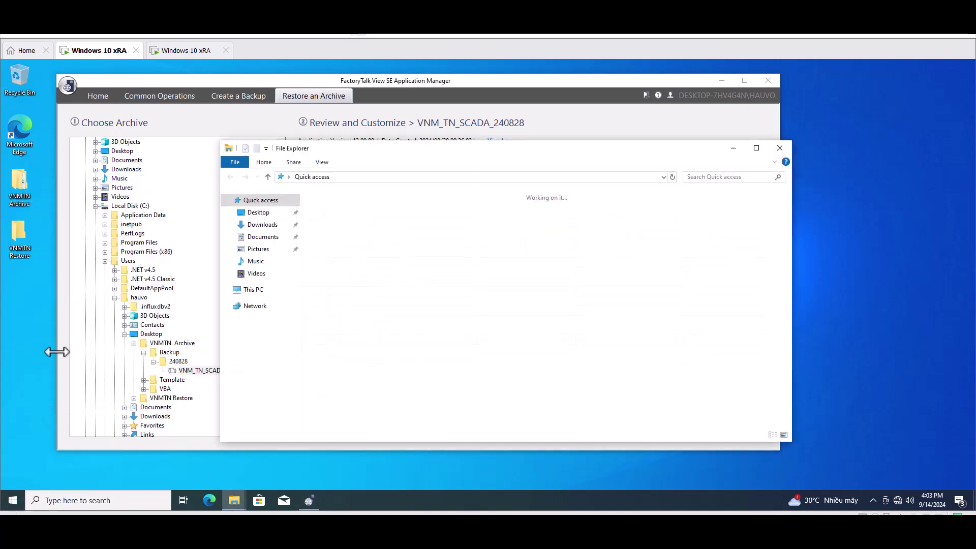
pyautogui.click(250, 289)
pyautogui.rightClick(265, 293)
pyautogui.click(300, 425)
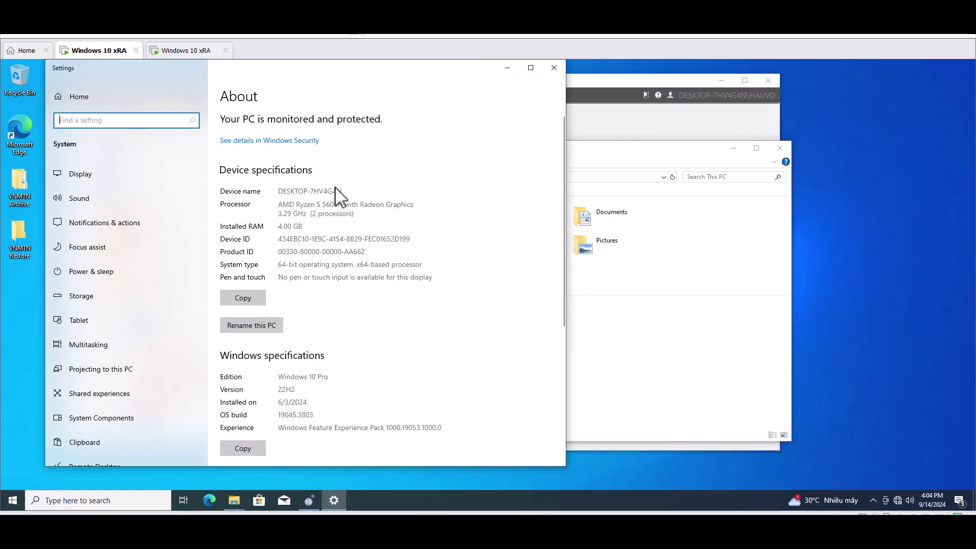
pyautogui.doubleClick(338, 191)
pyautogui.click(554, 67)
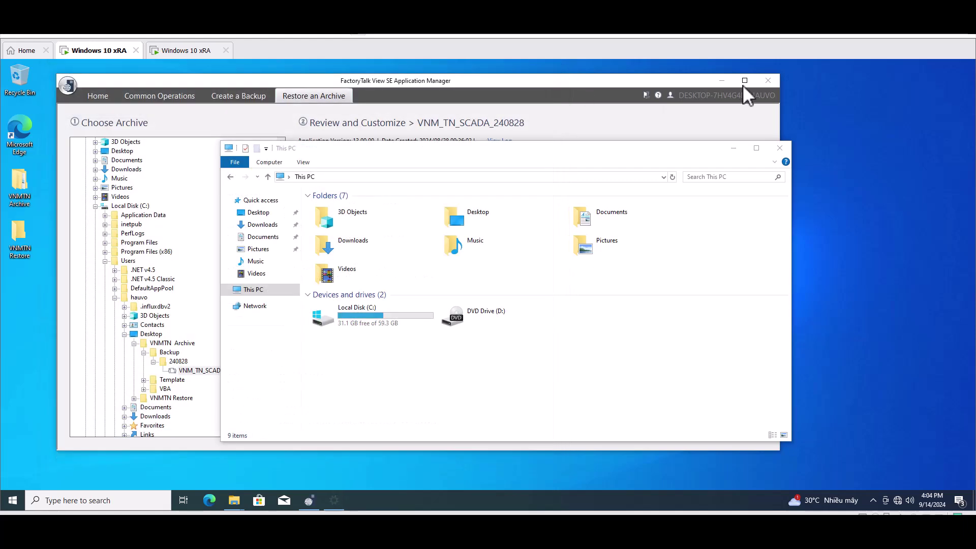
pyautogui.click(780, 148)
# Step: Set the primary host of the HMI, Tag Alarm and Event, and FactoryTalk Linx servers to DESKTOP-7HV4G4N
pyautogui.click(681, 224)
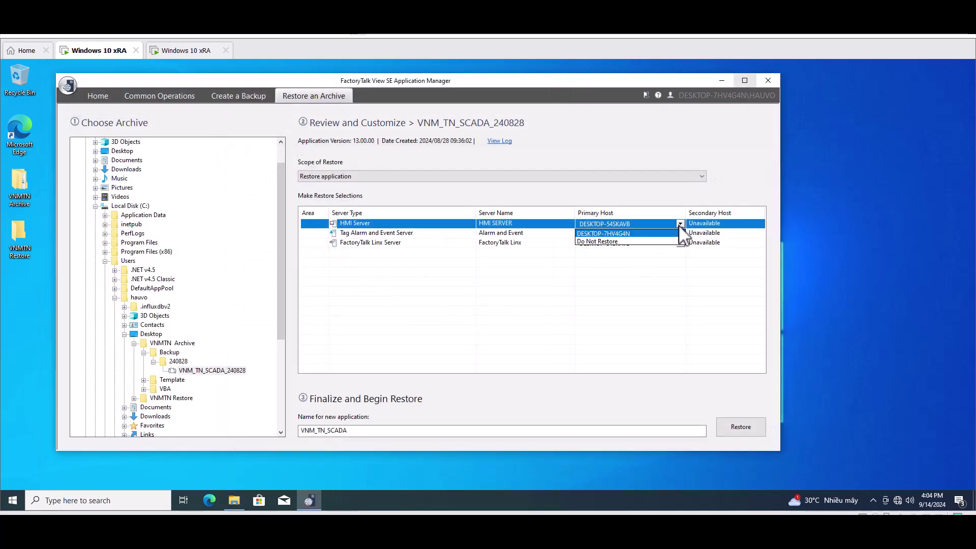
pyautogui.click(631, 234)
pyautogui.click(680, 224)
pyautogui.click(651, 233)
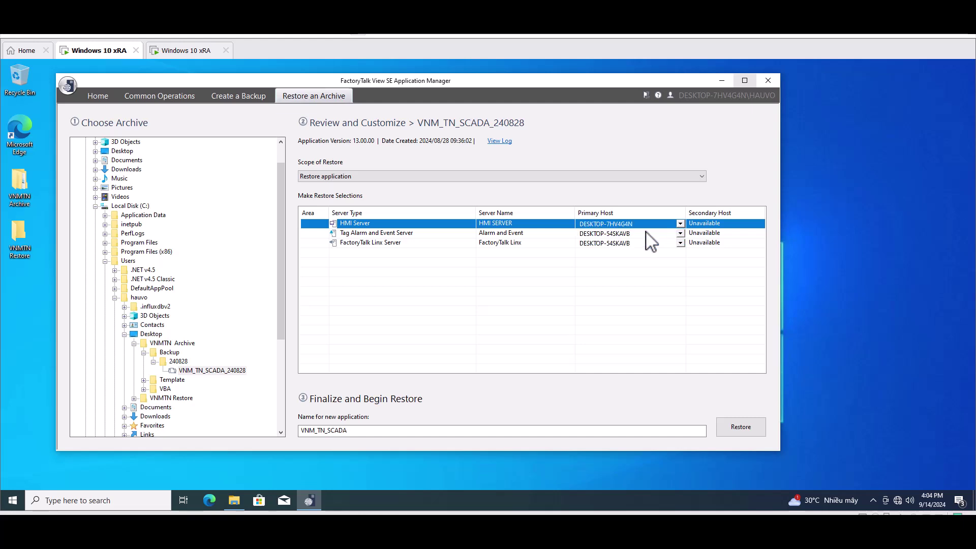
pyautogui.click(680, 234)
pyautogui.click(639, 244)
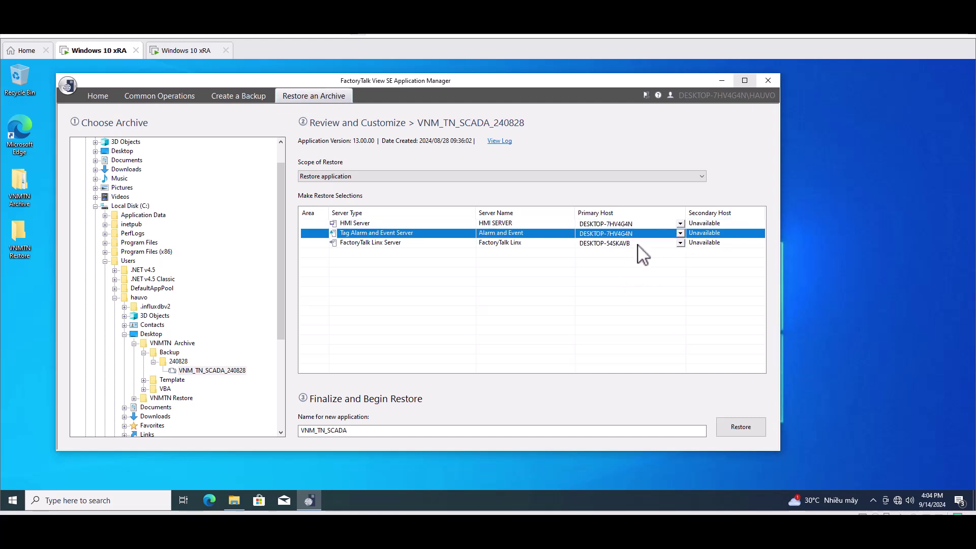
pyautogui.click(680, 243)
pyautogui.click(639, 253)
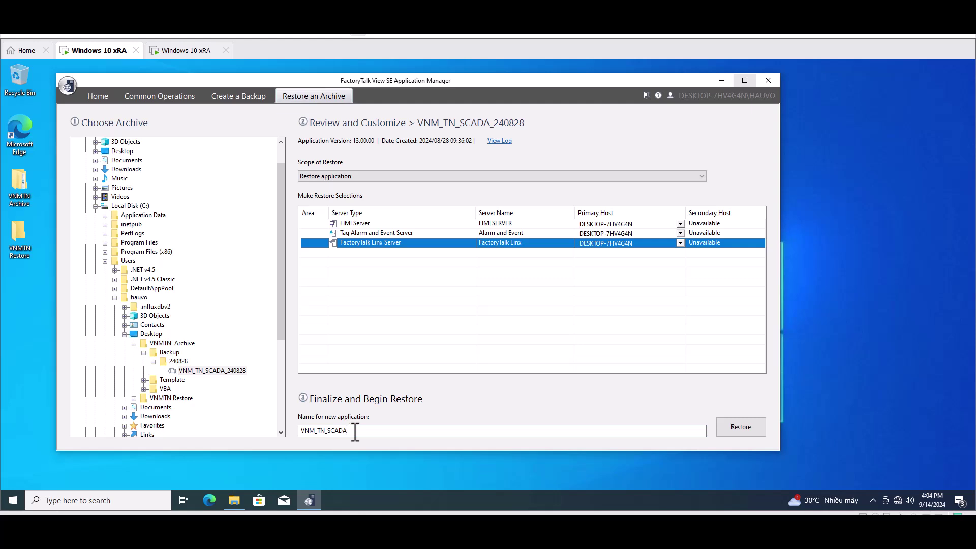
# Step: Name the new application RESTORED_SCADA and start restoring the archive
pyautogui.moveTo(326, 431); pyautogui.dragTo(233, 426)
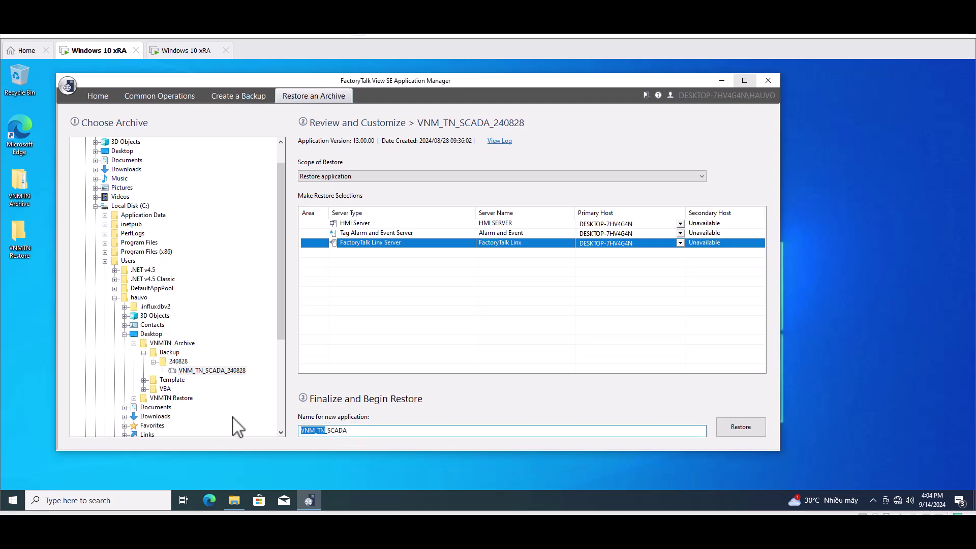
pyautogui.write('RESTORED')
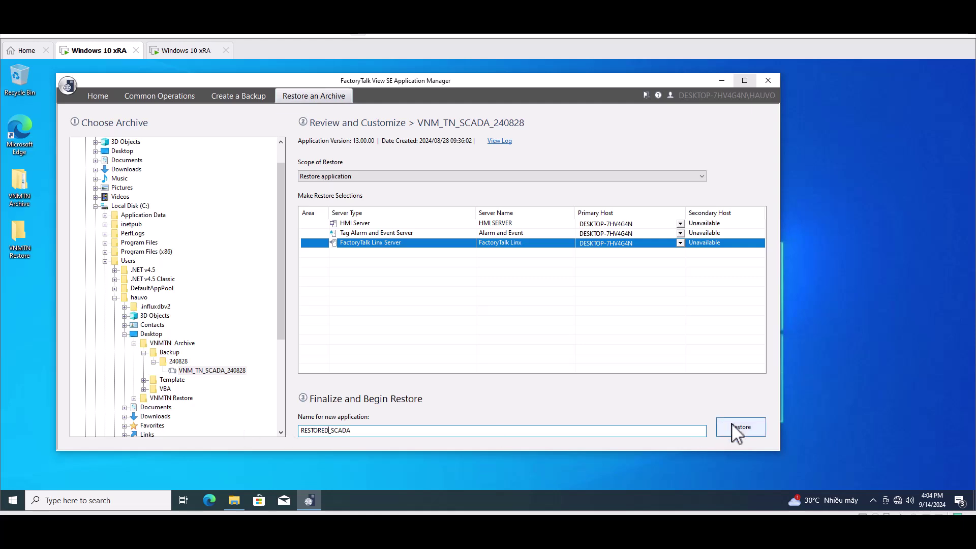
pyautogui.click(750, 431)
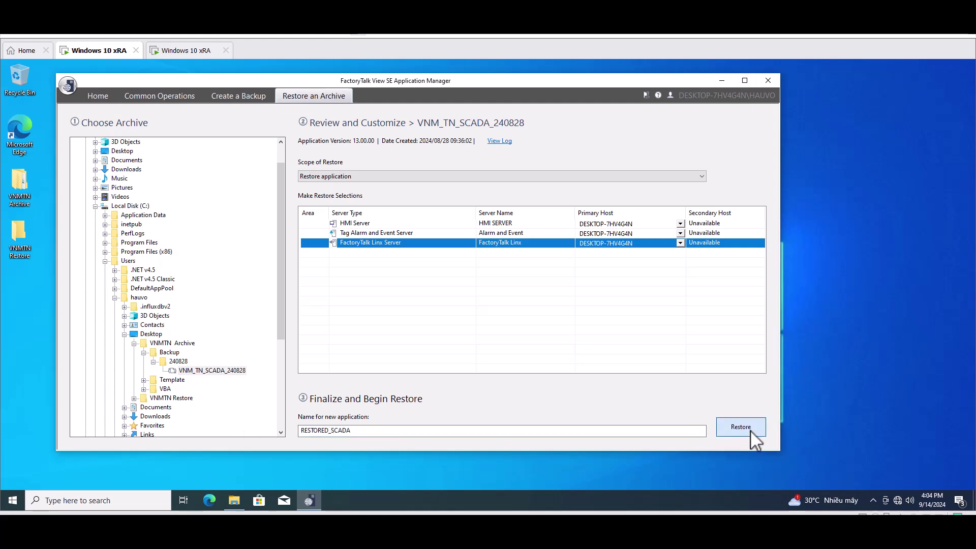
pyautogui.click(333, 431)
pyautogui.moveTo(329, 431); pyautogui.dragTo(284, 433)
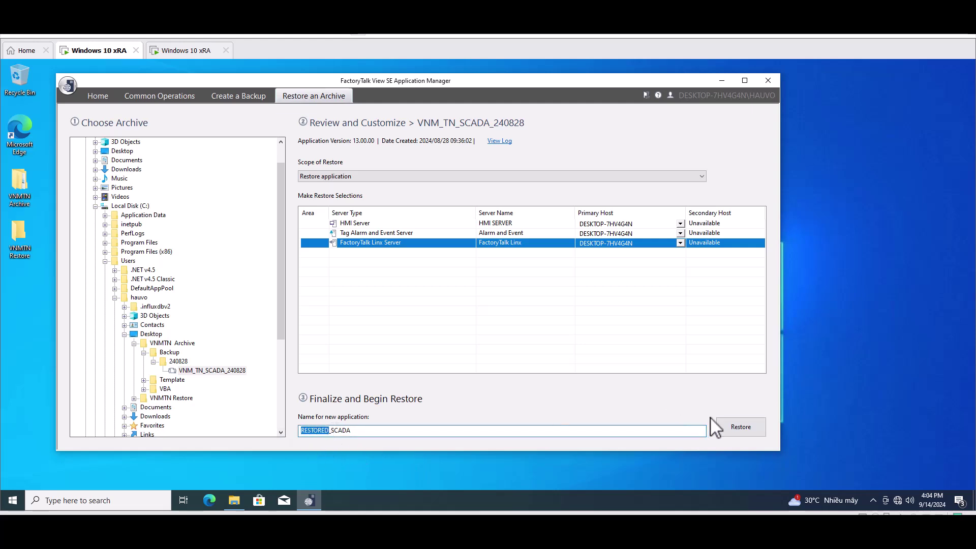
pyautogui.click(727, 427)
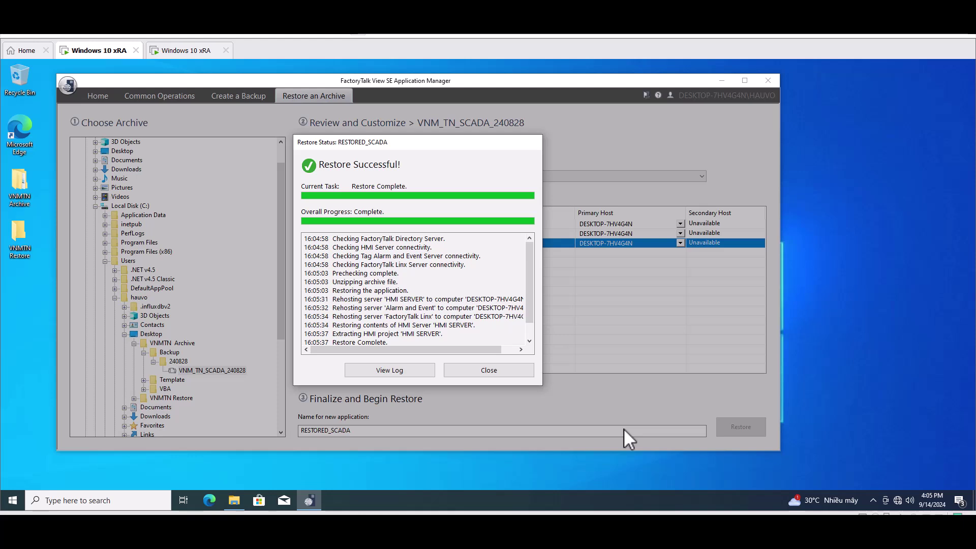
# Step: Review the log of the RESTORED_SCADA restore and close the restore status window
pyautogui.scroll(-1, 483, 284)
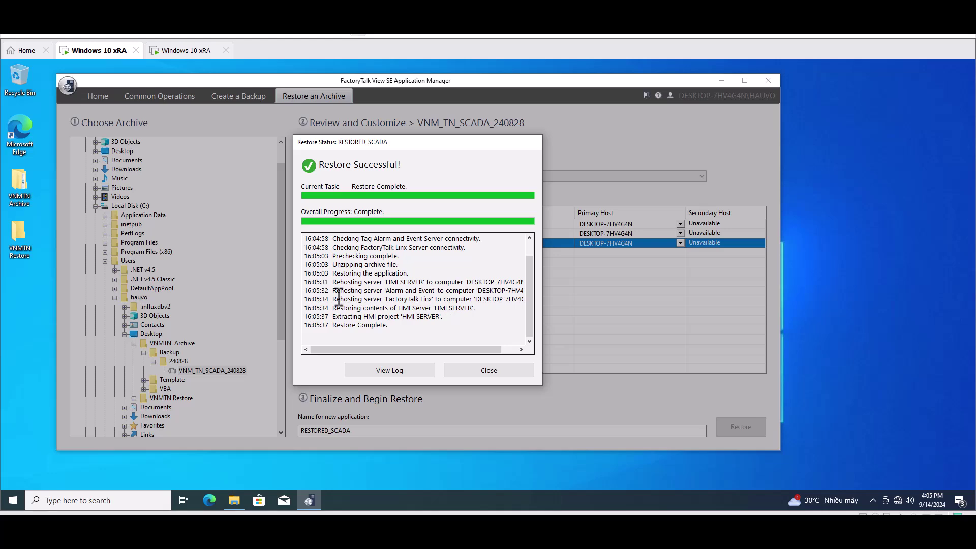
pyautogui.click(414, 367)
pyautogui.click(803, 146)
pyautogui.click(445, 370)
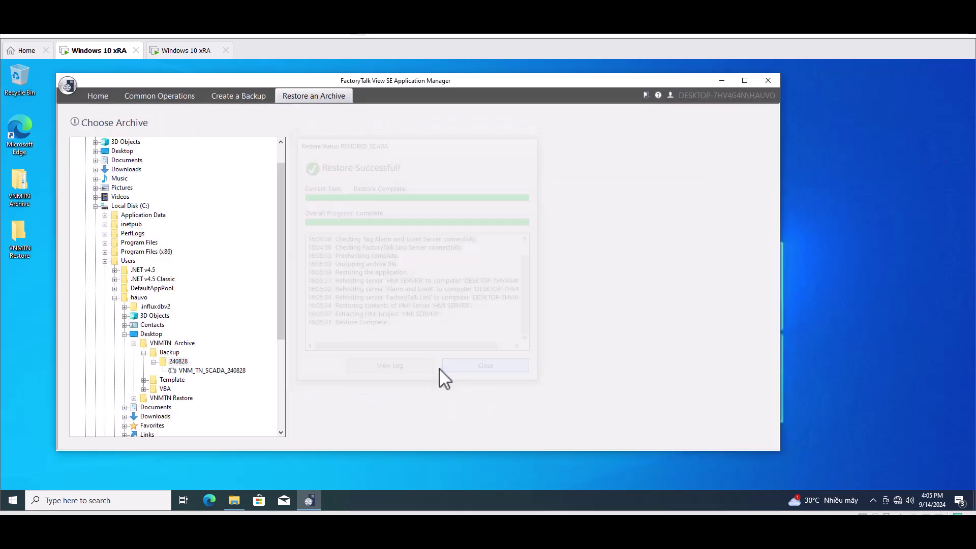
# Step: Check the contents of the VNMTN Restore desktop folder, and clear the open windows off the desktop
pyautogui.click(726, 84)
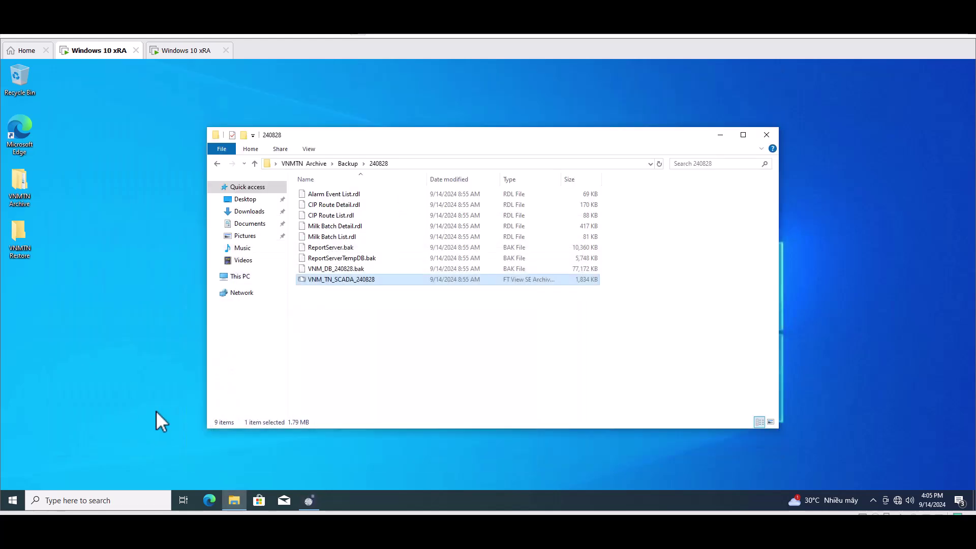
pyautogui.doubleClick(20, 238)
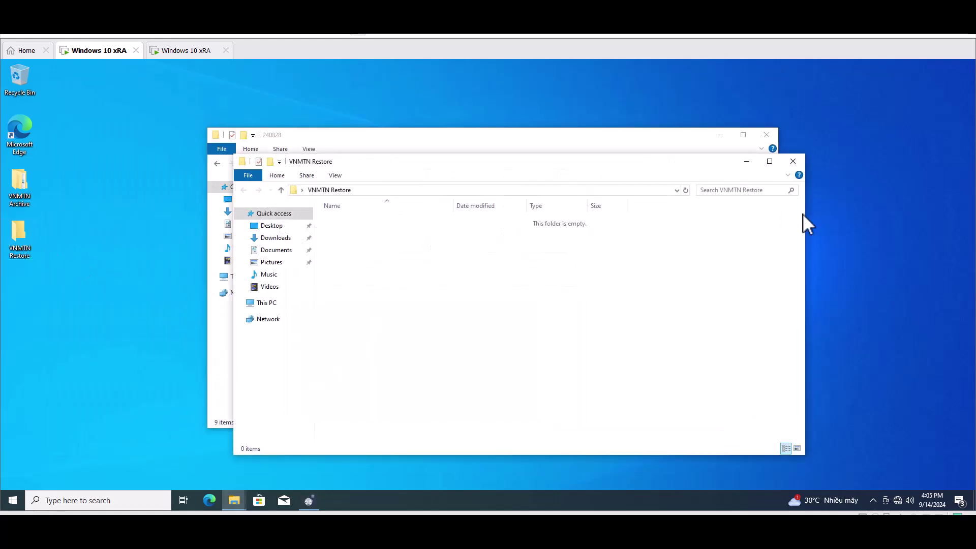
pyautogui.click(794, 161)
pyautogui.click(721, 135)
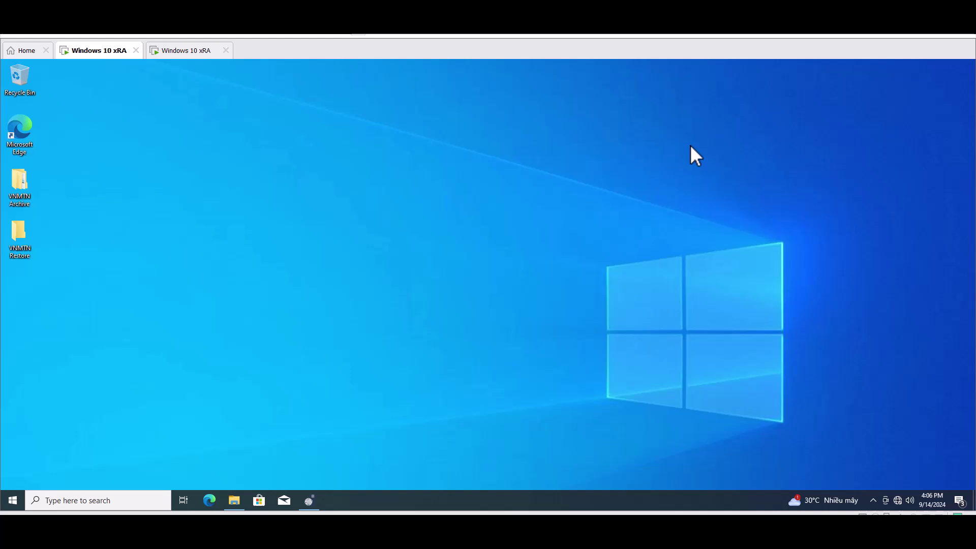
# Step: Launch FactoryTalk View Studio with the View Site Edition (Network Distributed) application type
pyautogui.click(84, 493)
pyautogui.write('studio')
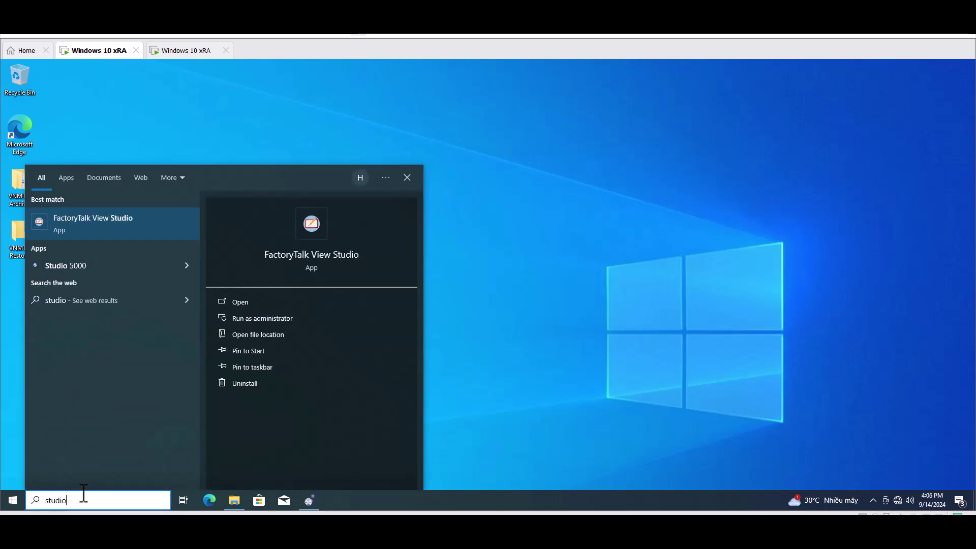
pyautogui.click(99, 224)
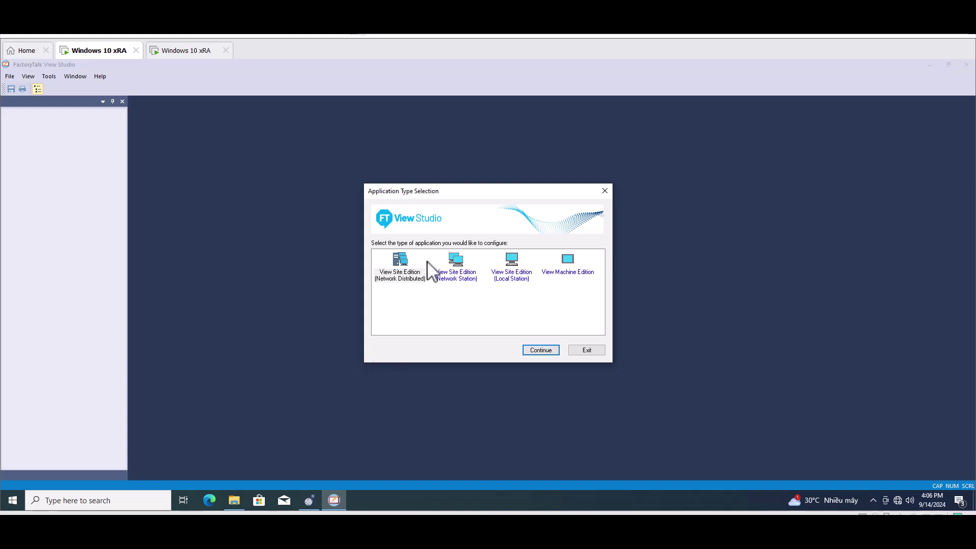
pyautogui.click(539, 348)
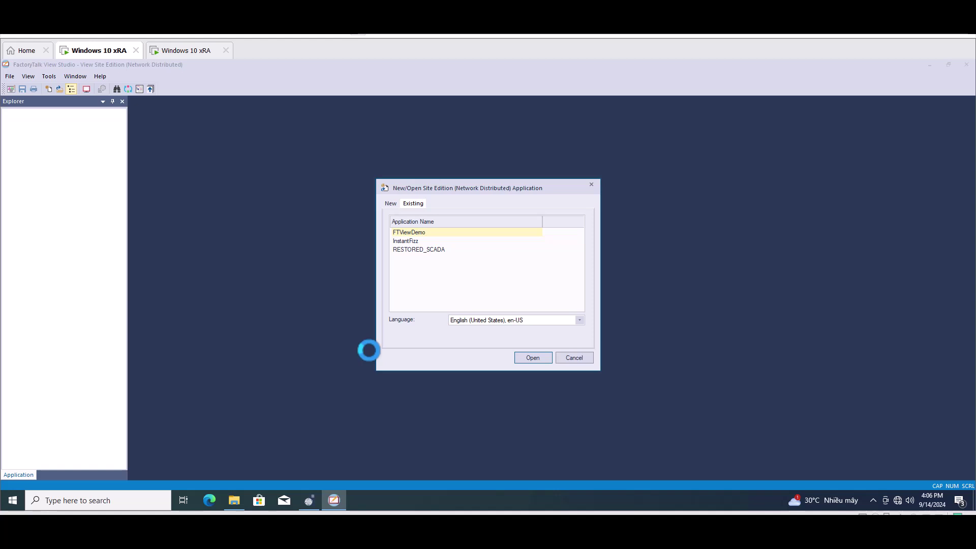
# Step: Open the existing application RESTORED_SCADA, accepting its conversion to FactoryTalk View Site Edition version 14.0
pyautogui.click(438, 250)
pyautogui.click(529, 356)
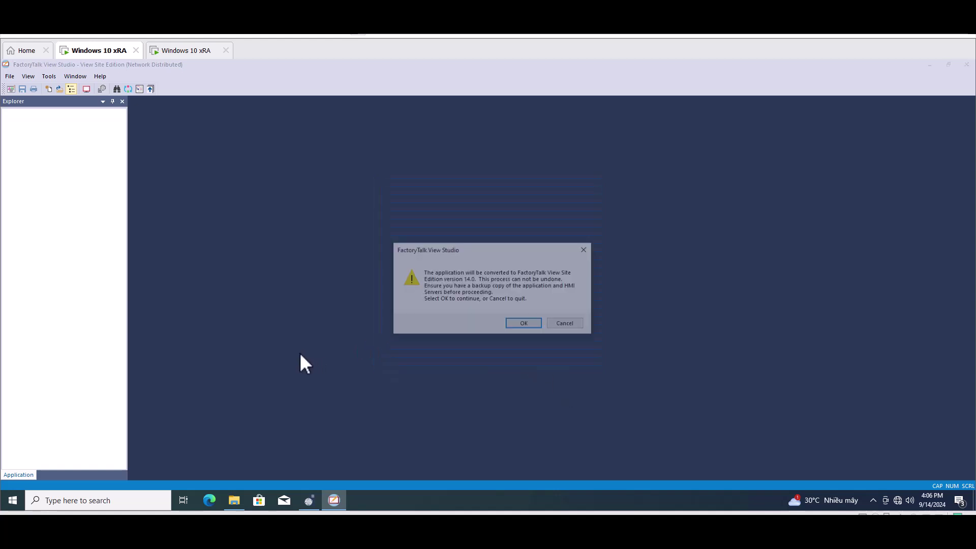
pyautogui.click(514, 322)
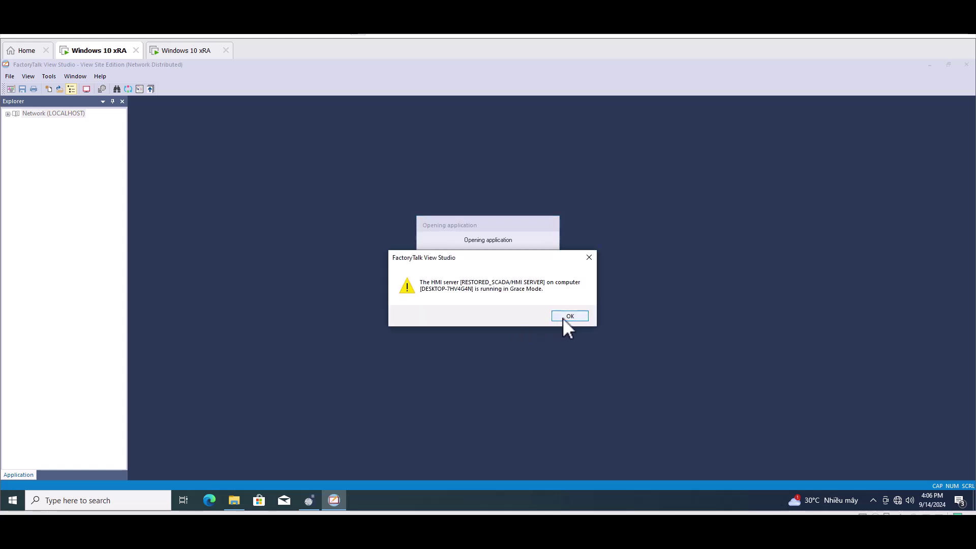
pyautogui.click(565, 317)
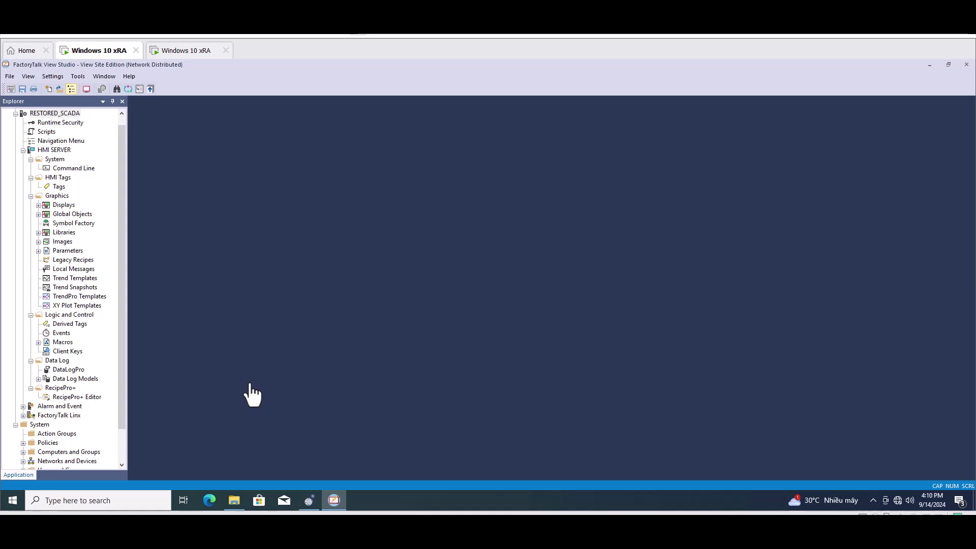
# Step: Expand the HMI server's displays and inspect the 01_mixing_recipe_ingredient display, closing it after viewing
pyautogui.click(42, 205)
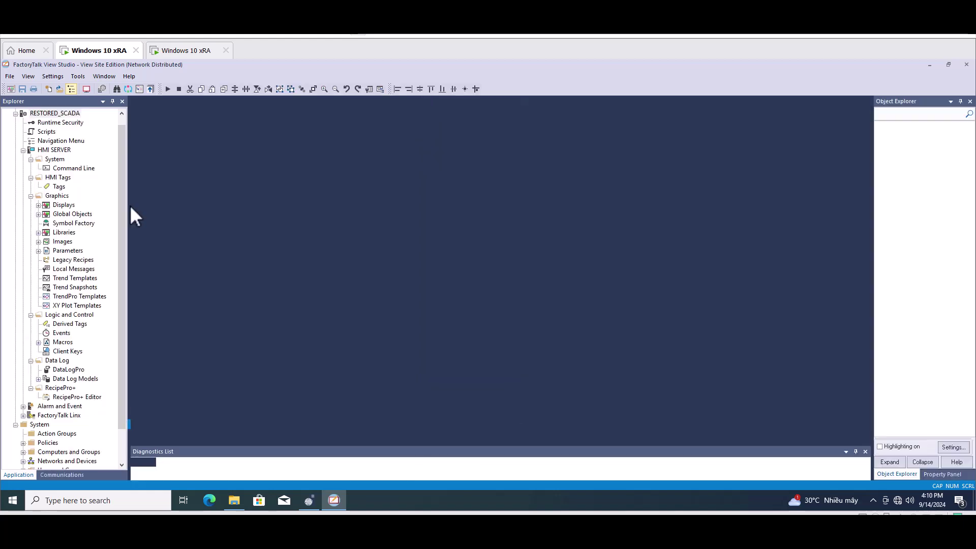
pyautogui.doubleClick(67, 205)
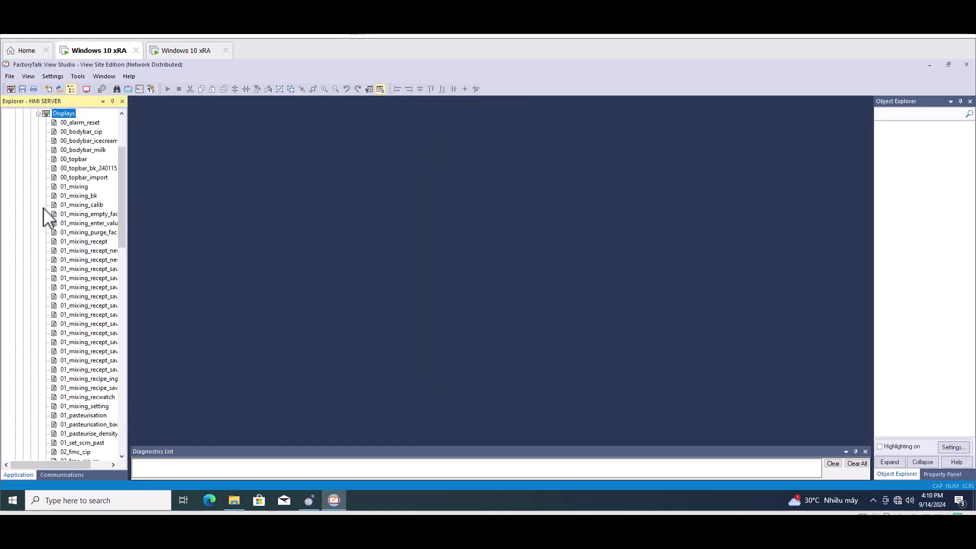
pyautogui.doubleClick(89, 379)
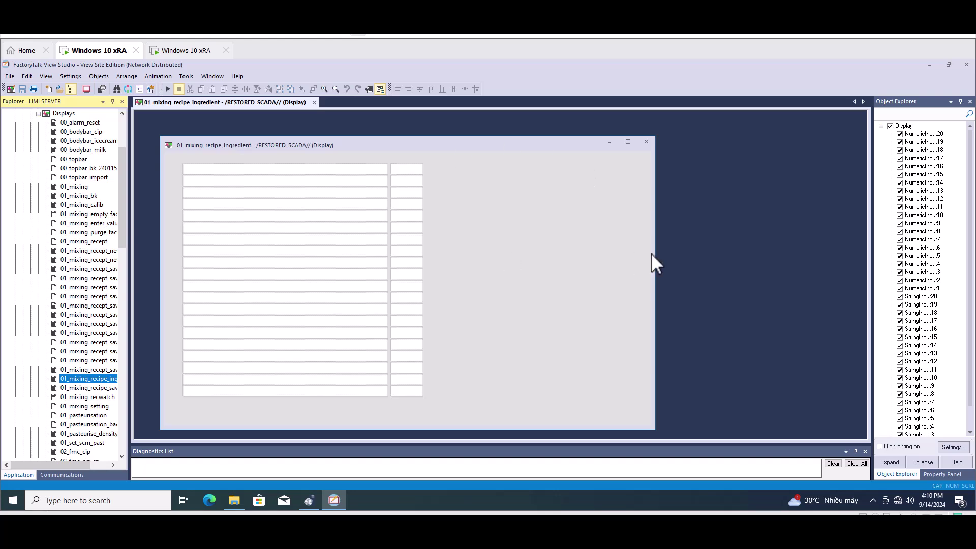
pyautogui.click(647, 142)
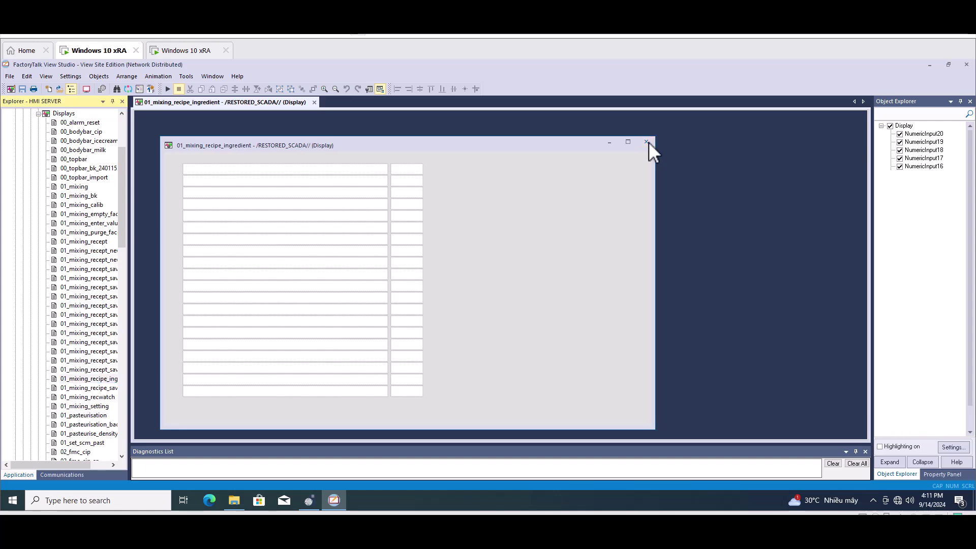
# Step: Inspect the 02_icecream and 03_heating displays, closing each one after viewing
pyautogui.scroll(-5, 76, 353)
pyautogui.doubleClick(76, 333)
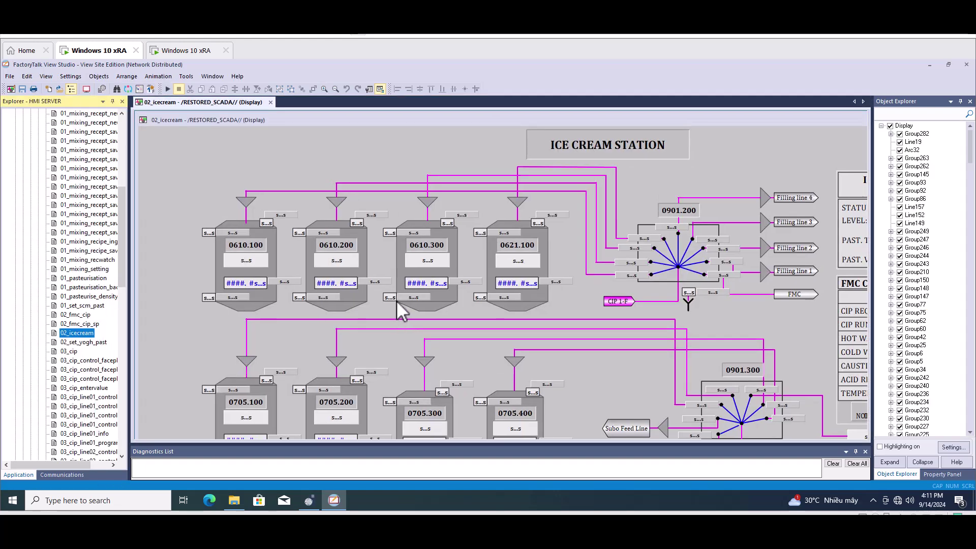
pyautogui.click(270, 102)
pyautogui.scroll(-3, 81, 351)
pyautogui.scroll(-5, 82, 351)
pyautogui.doubleClick(75, 315)
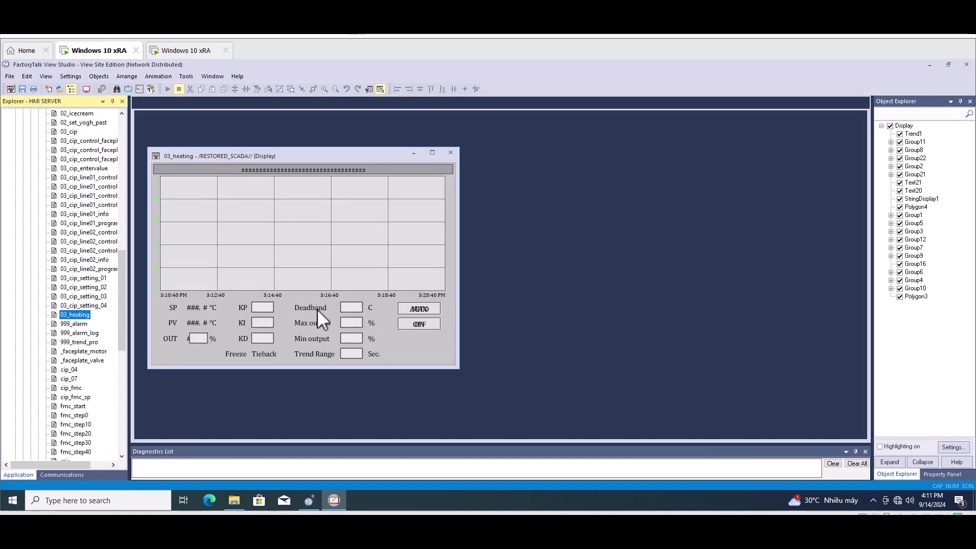
pyautogui.click(450, 153)
# Step: View the fmc_start display briefly, close it, and open the mix display for inspection
pyautogui.scroll(-2, 76, 336)
pyautogui.doubleClick(77, 351)
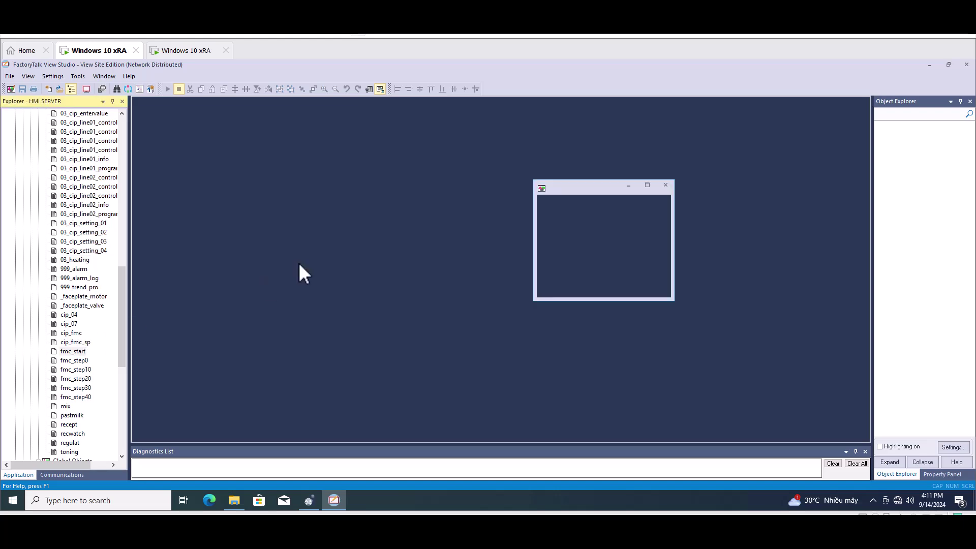
pyautogui.hotkey('ctrl', 'F4')
pyautogui.scroll(-5, 102, 351)
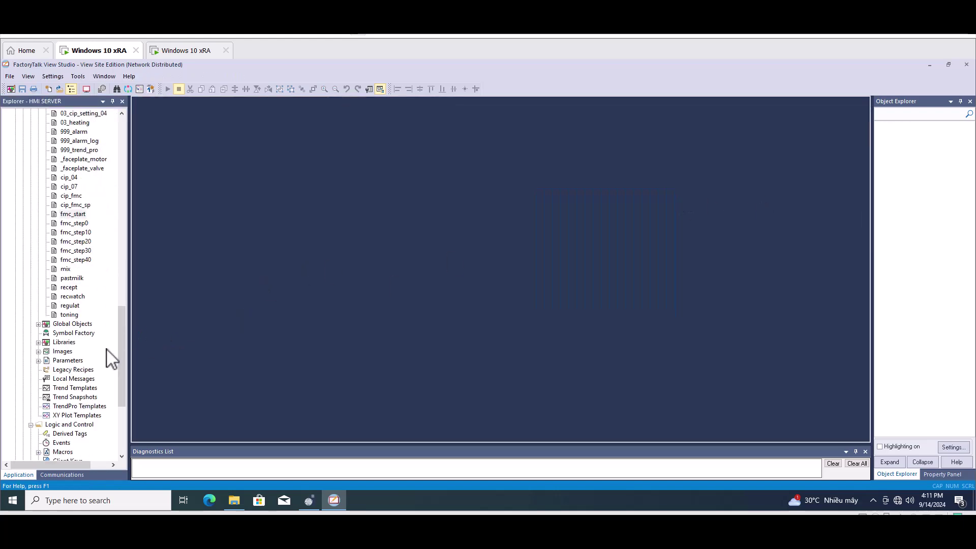
pyautogui.doubleClick(66, 269)
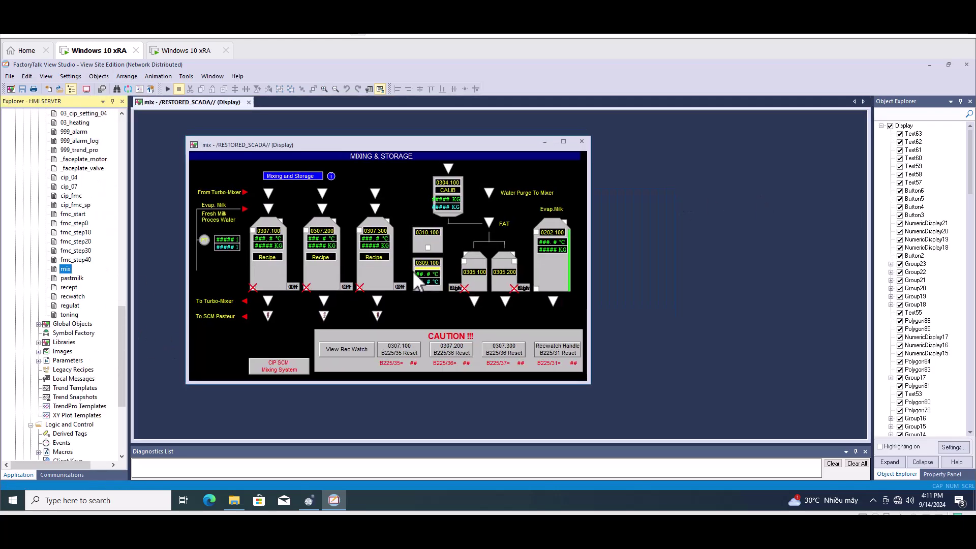
# Step: Close the mix display, then inspect the pastmilk display and close it
pyautogui.hotkey('ctrl', 'F4')
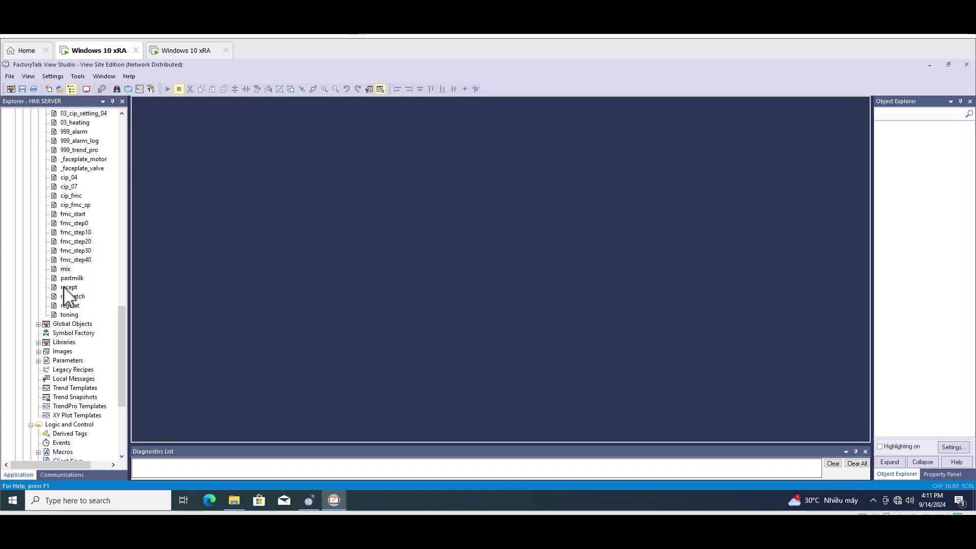
pyautogui.doubleClick(71, 278)
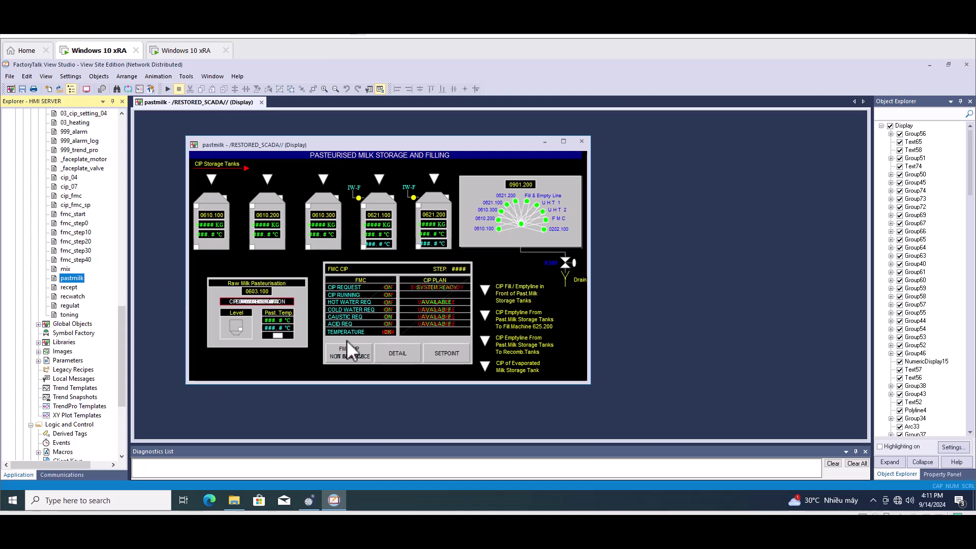
pyautogui.click(581, 141)
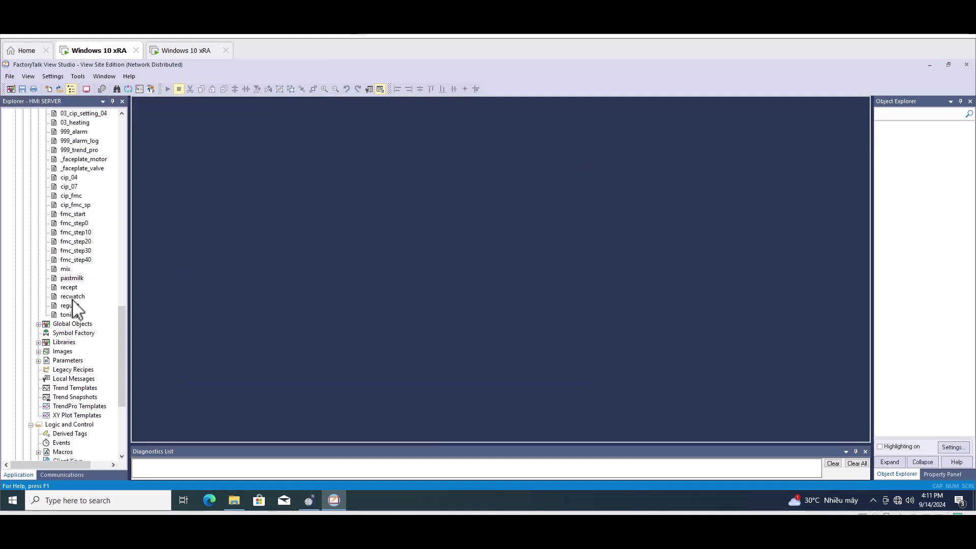
# Step: View the mix display again and inspect the recwatch display, closing each one after viewing
pyautogui.click(66, 269)
pyautogui.doubleClick(66, 270)
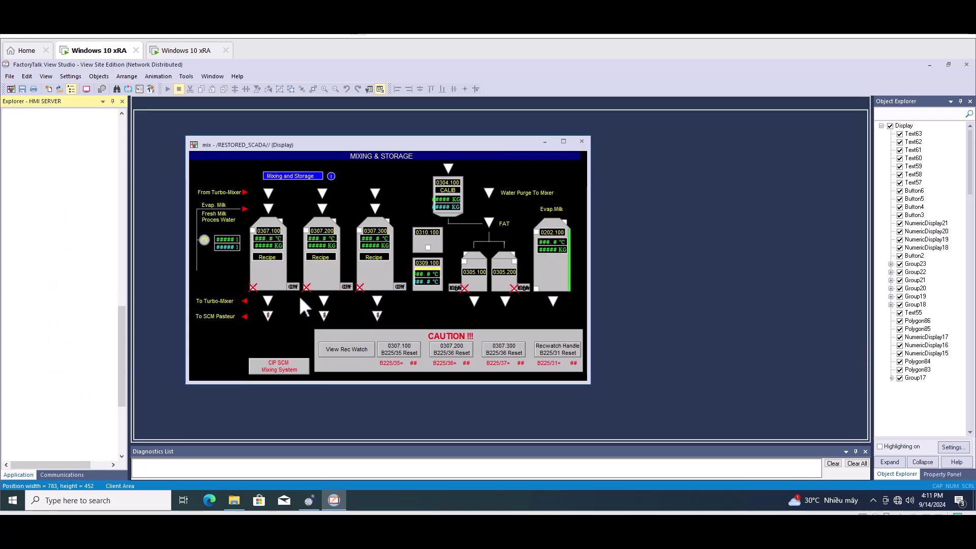
pyautogui.click(587, 141)
pyautogui.doubleClick(73, 296)
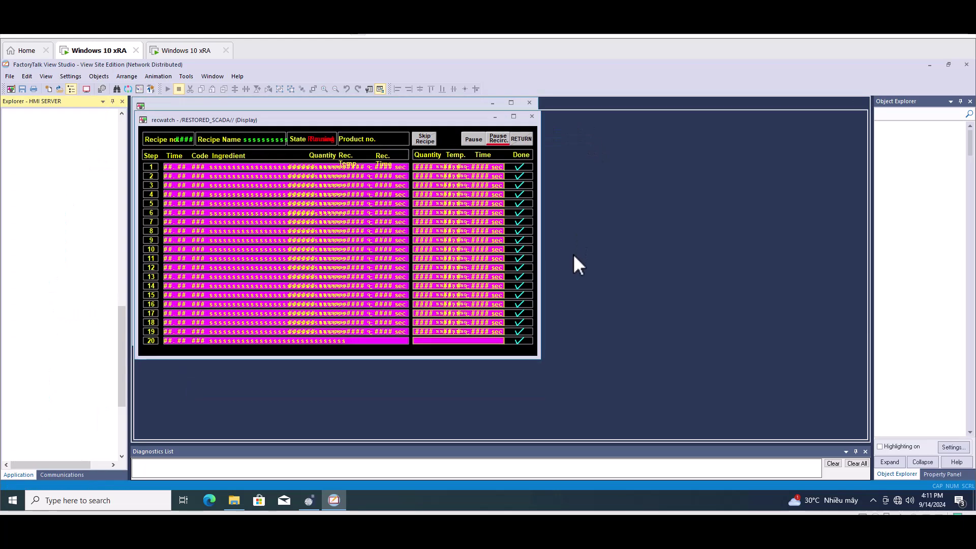
pyautogui.click(532, 118)
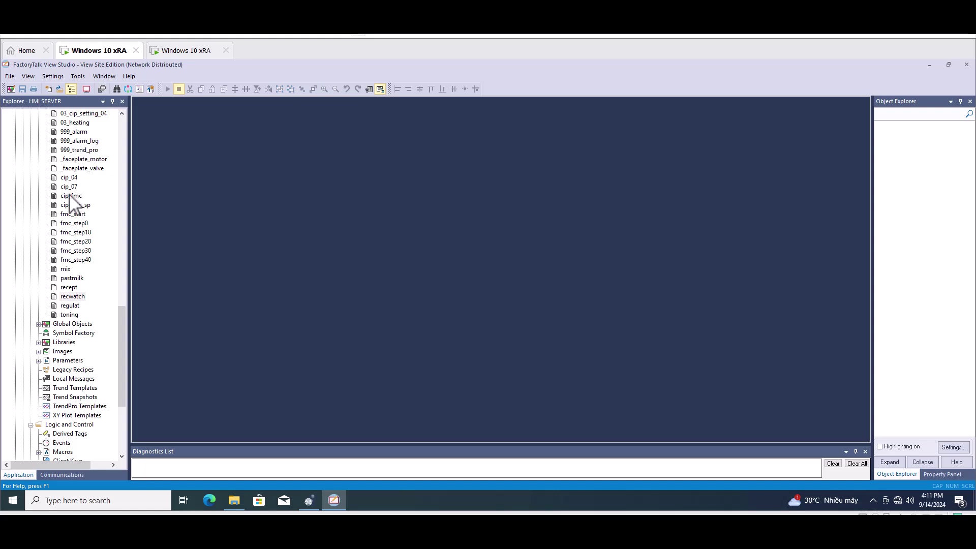
# Step: Inspect the cip_04 and 03_cip_setting_04 displays, closing each one after viewing
pyautogui.doubleClick(69, 178)
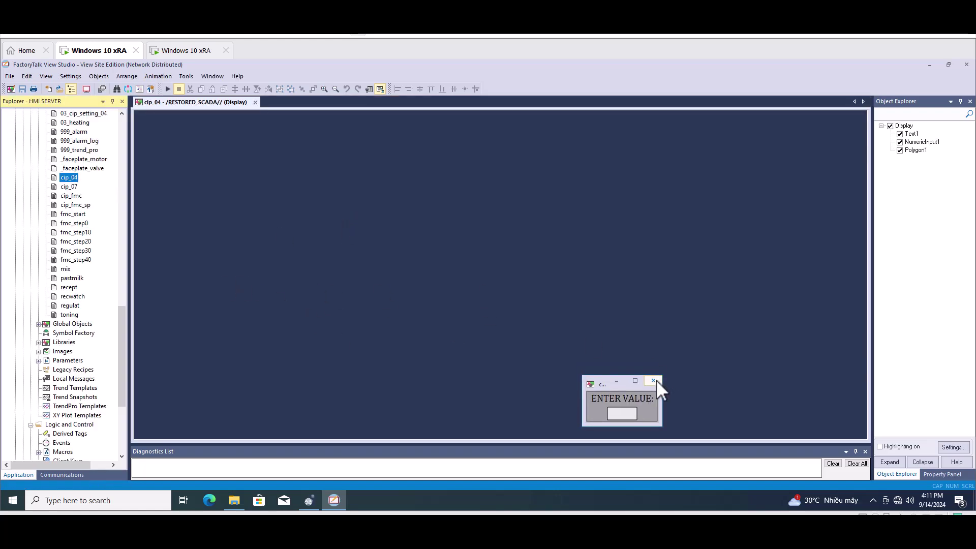
pyautogui.click(654, 381)
pyautogui.scroll(4, 76, 272)
pyautogui.doubleClick(84, 223)
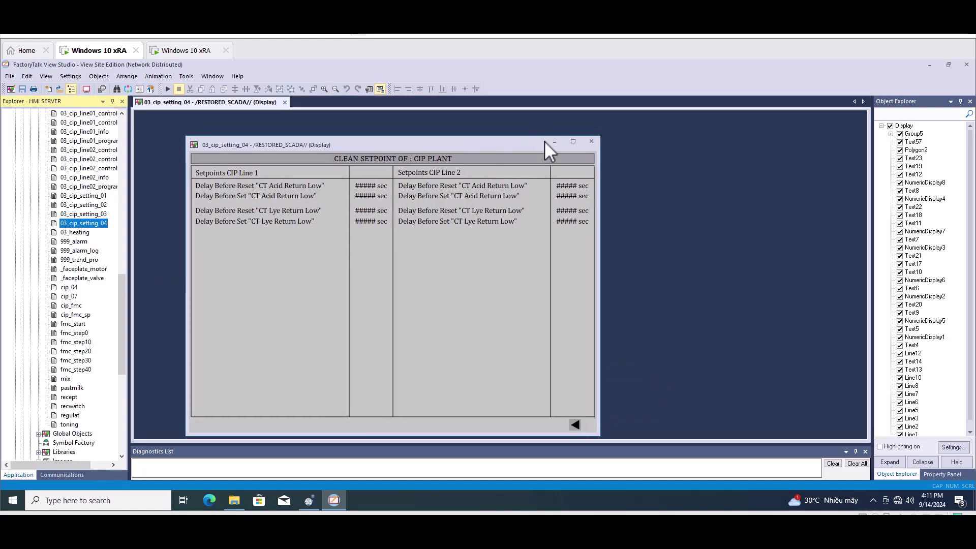
pyautogui.click(592, 142)
# Step: Open the 02_fmc_cip display for inspection and try to view 02_fmc_cip_sp as well
pyautogui.scroll(7, 87, 255)
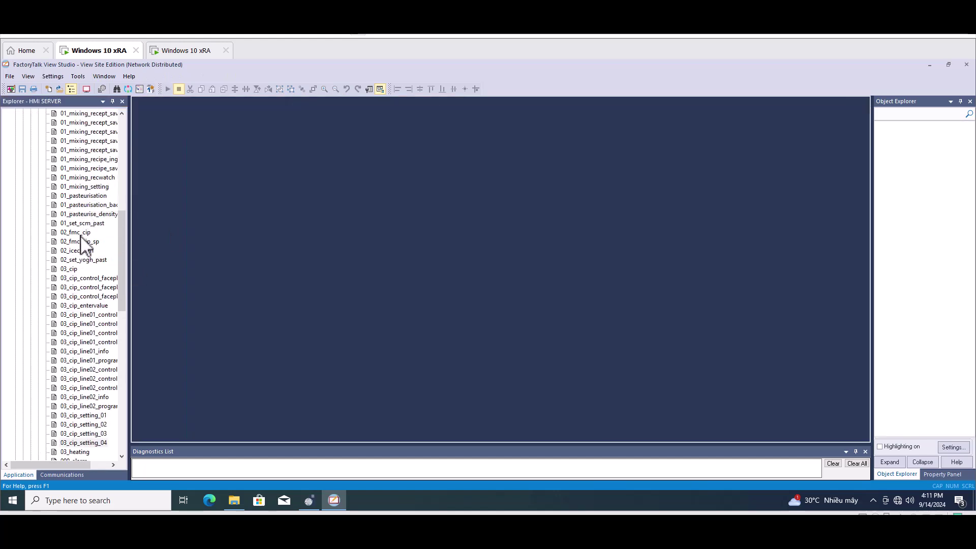
pyautogui.doubleClick(76, 233)
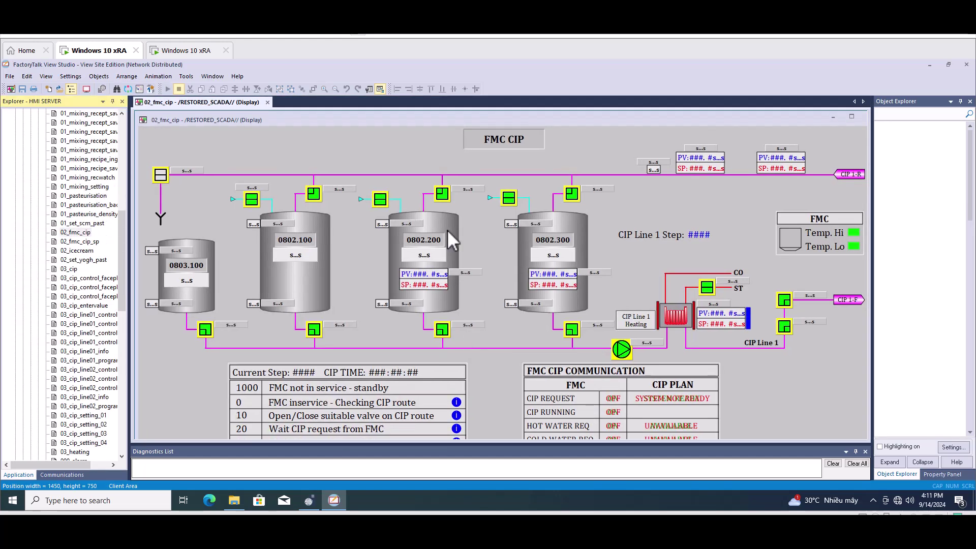
pyautogui.click(78, 242)
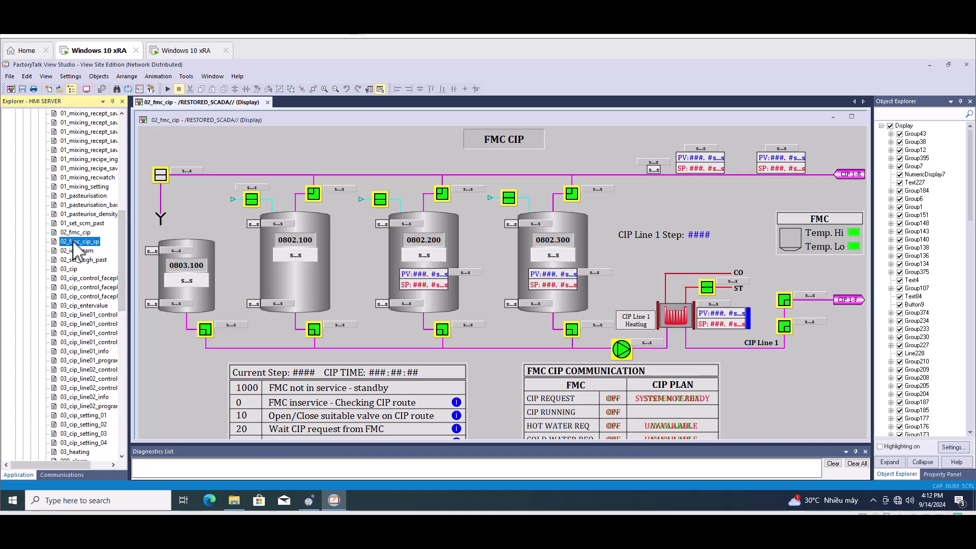
pyautogui.doubleClick(75, 243)
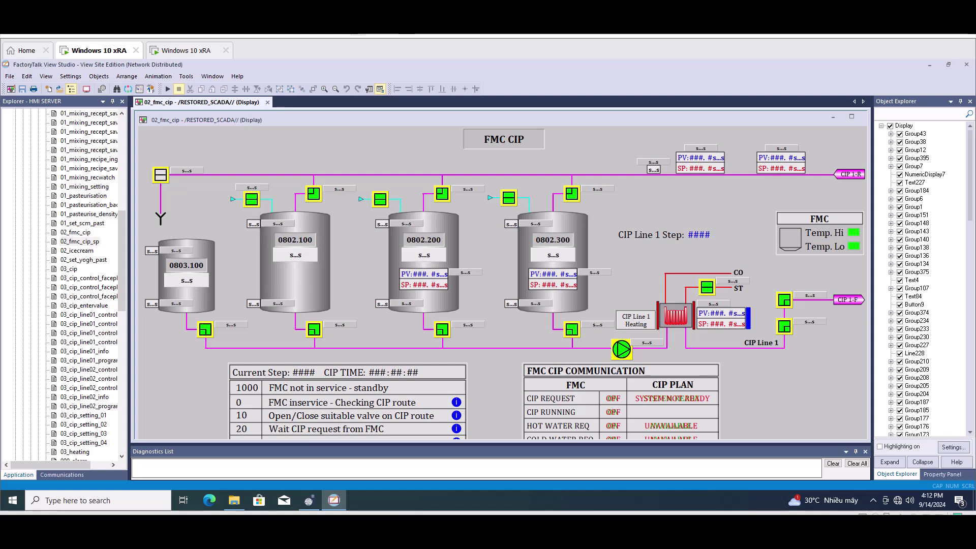
pyautogui.click(75, 232)
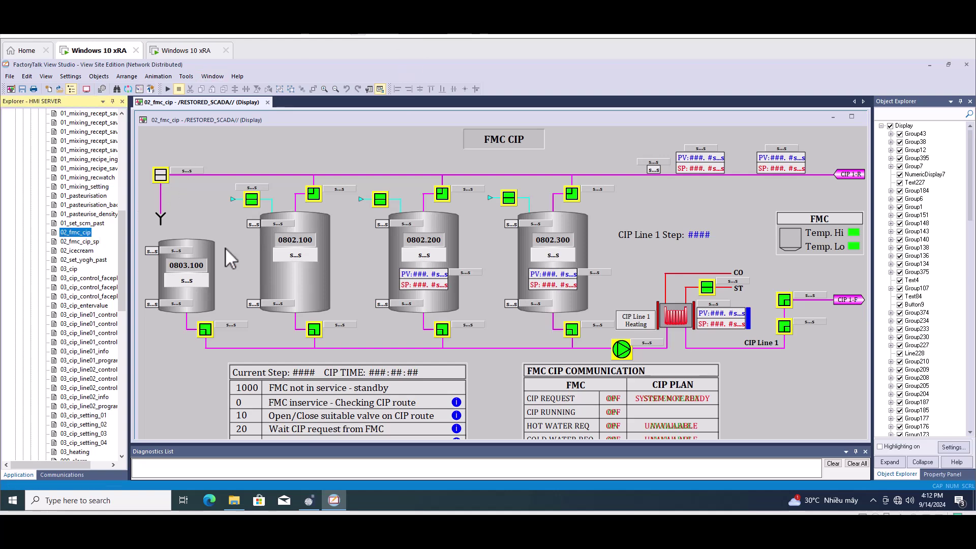
# Step: Inspect the 01_set_scm_past and 01_mixing_recept_new displays, closing each one and leaving 02_fmc_cip open
pyautogui.scroll(1, 50, 231)
pyautogui.doubleClick(83, 252)
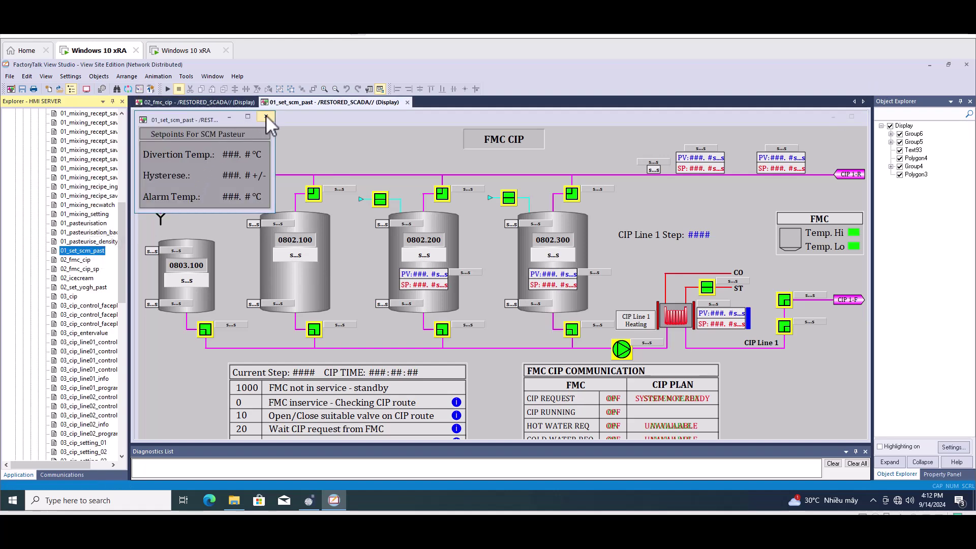
pyautogui.click(266, 116)
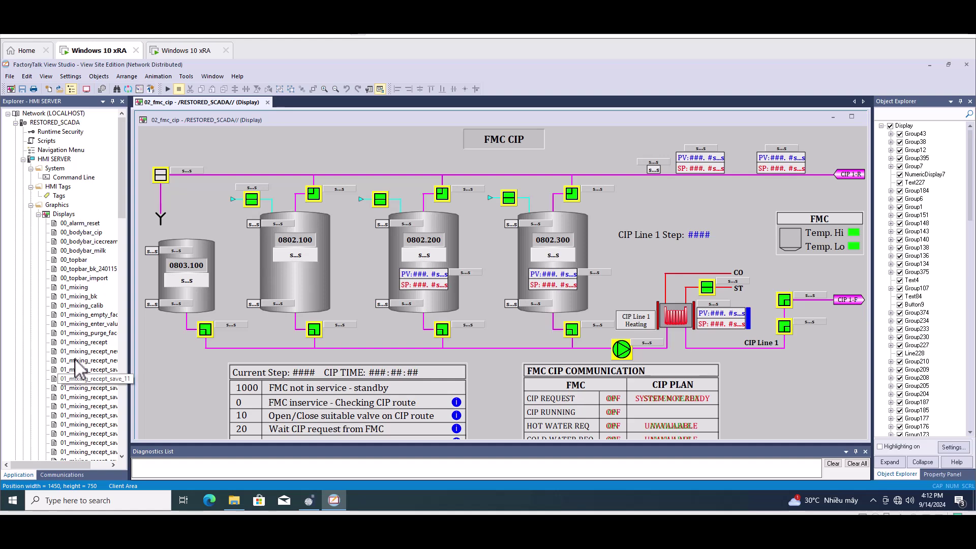
pyautogui.doubleClick(76, 351)
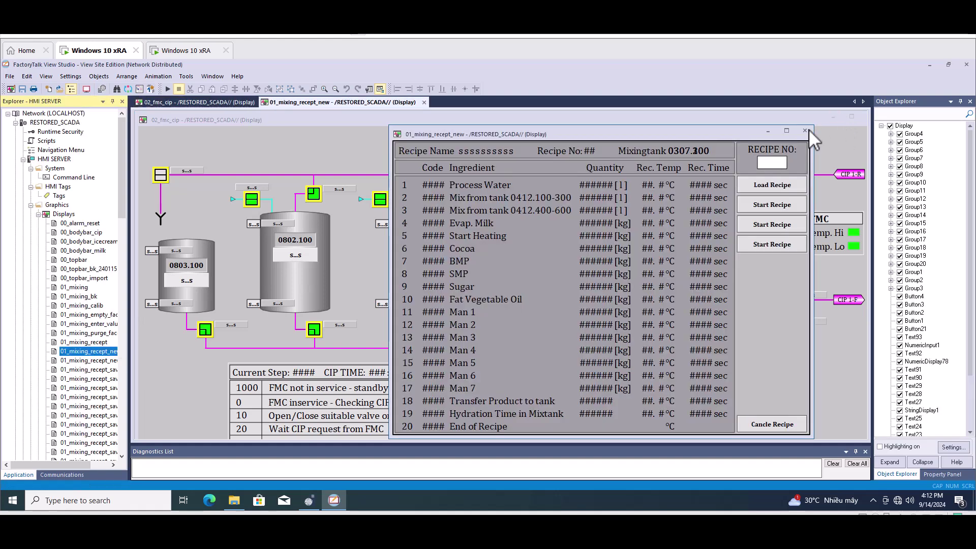
pyautogui.click(157, 323)
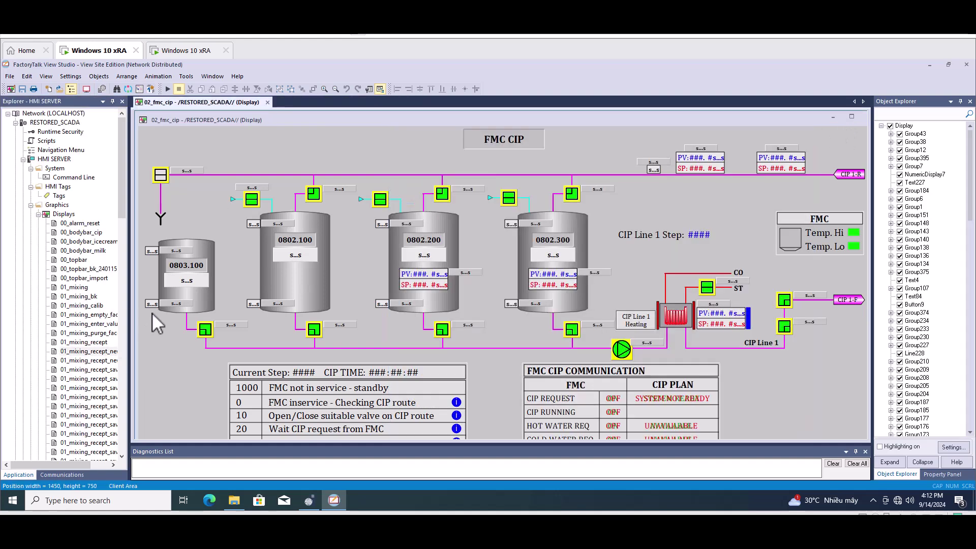
# Step: Close the other running program's window and collapse the HMI SERVER branch of RESTORED_SCADA
pyautogui.click(309, 500)
pyautogui.click(766, 81)
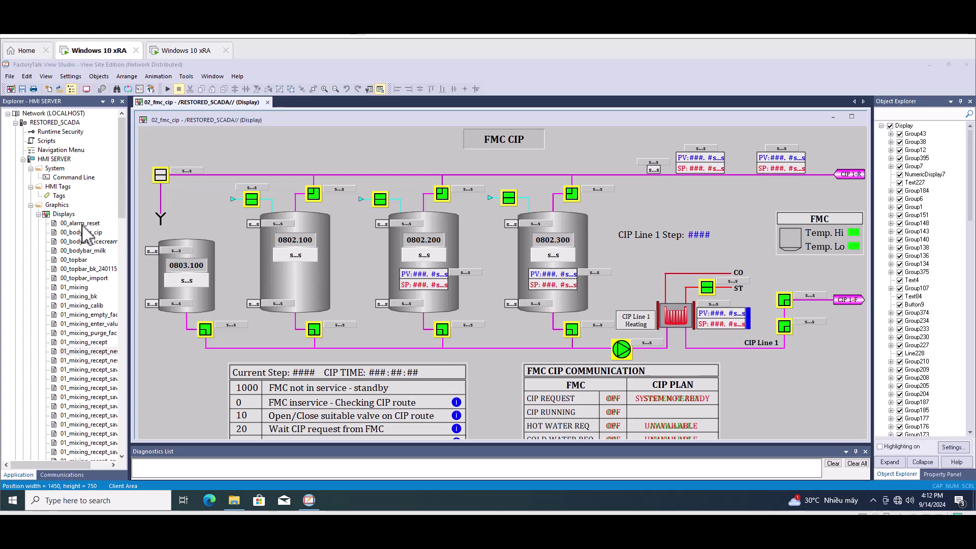
pyautogui.click(23, 159)
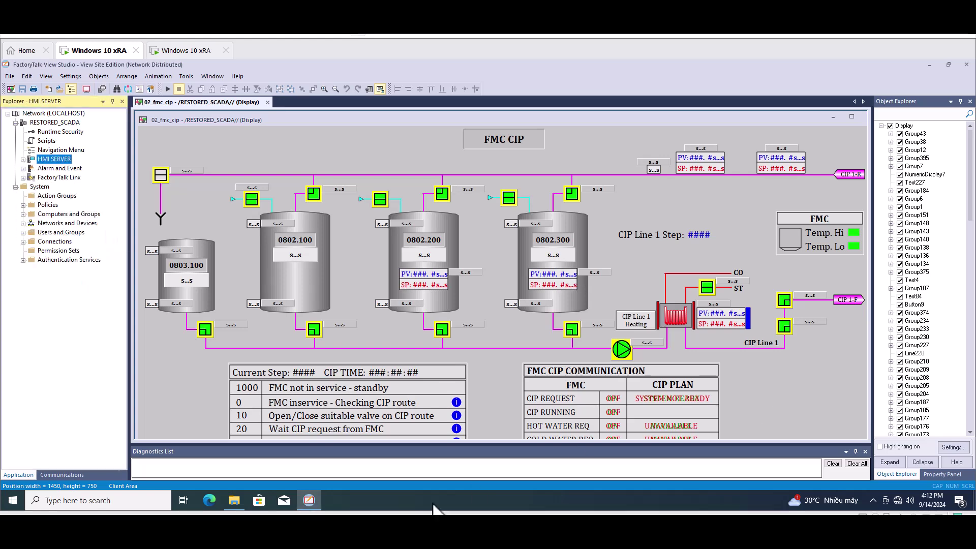
# Step: Glance at the second virtual machine, return to the first Windows 10 xRA machine and start taking a snapshot of it
pyautogui.click(173, 53)
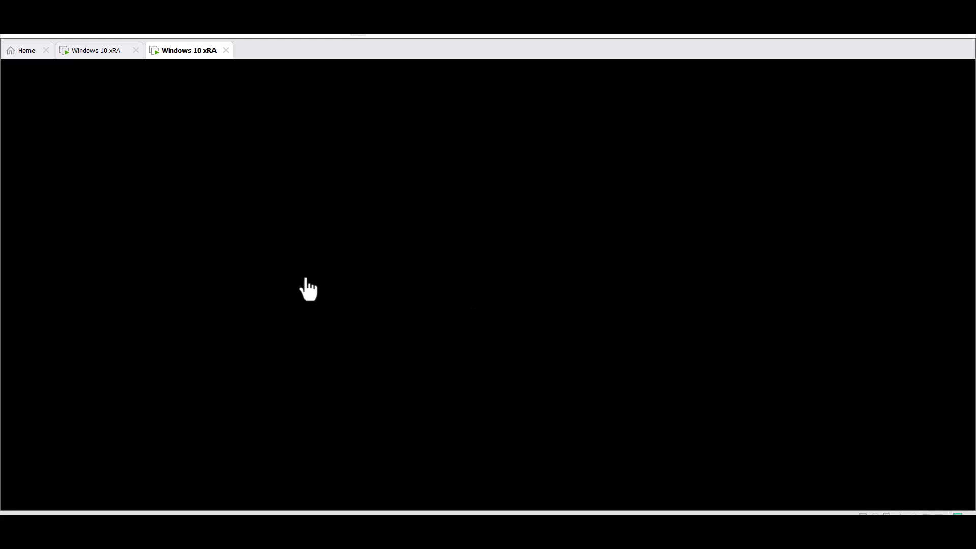
pyautogui.click(94, 50)
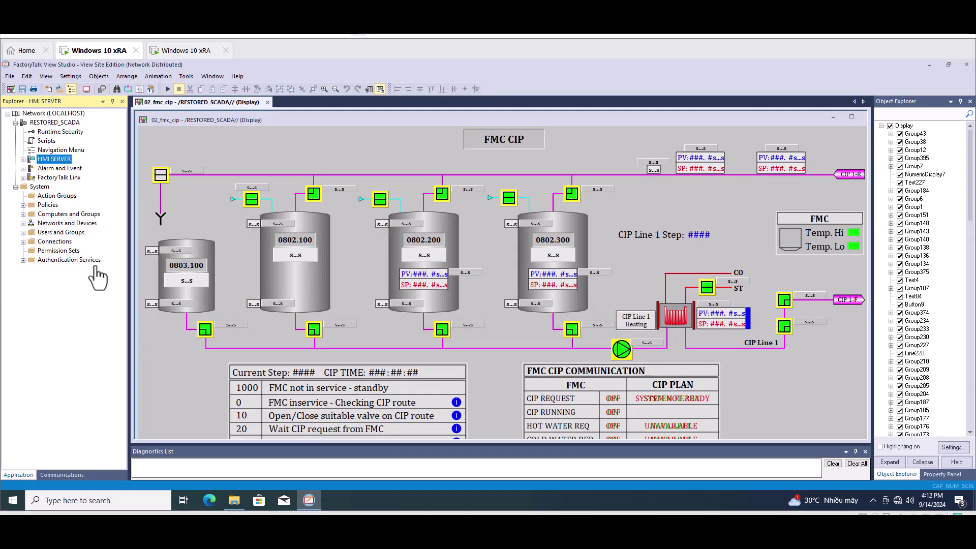
pyautogui.click(91, 36)
pyautogui.moveTo(153, 115)
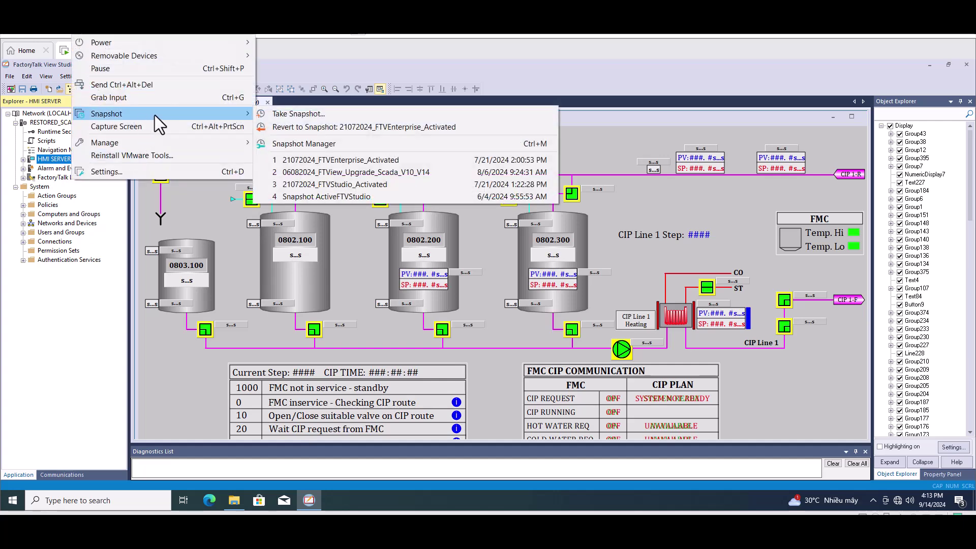
pyautogui.click(319, 113)
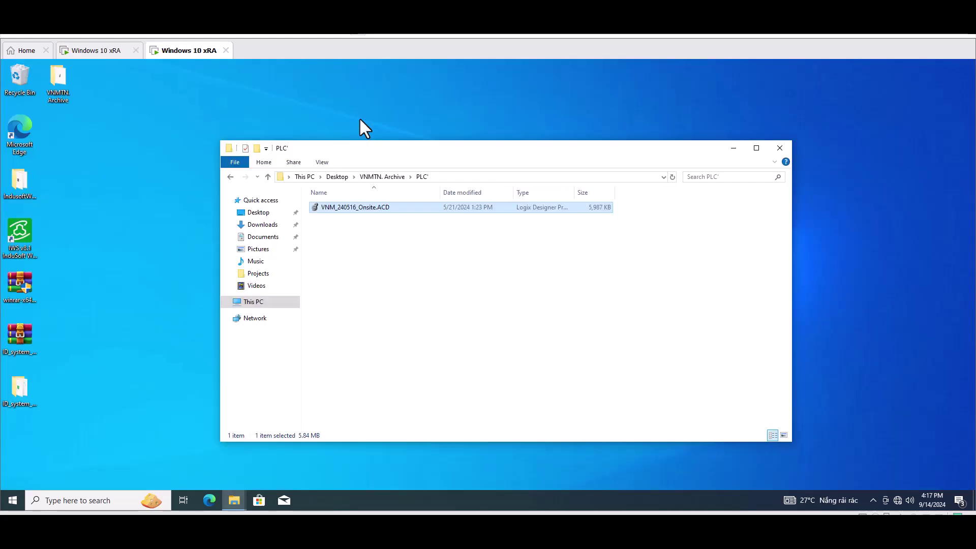
# Step: On the second virtual machine, refresh the desktop and empty the Recycle Bin, agreeing to the permanent deletion
pyautogui.click(107, 187)
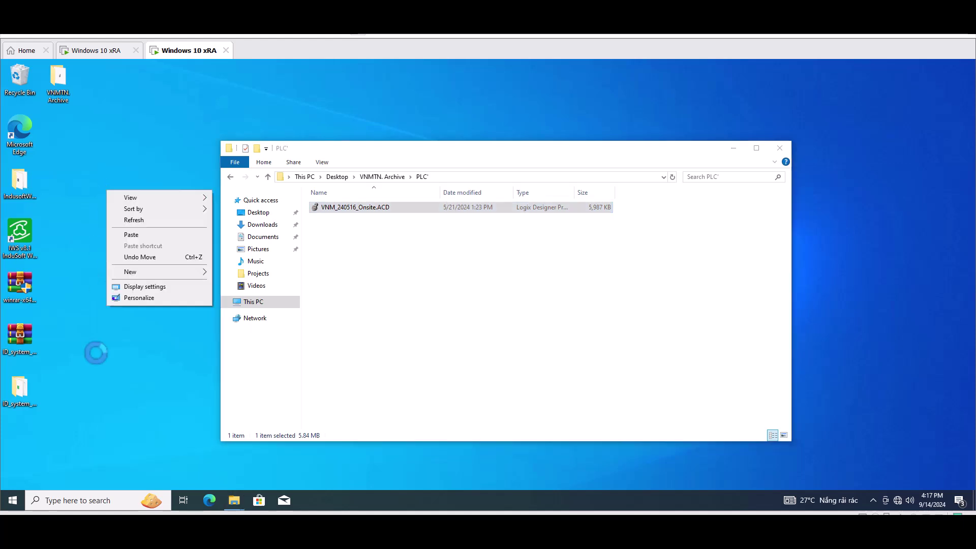
pyautogui.click(131, 222)
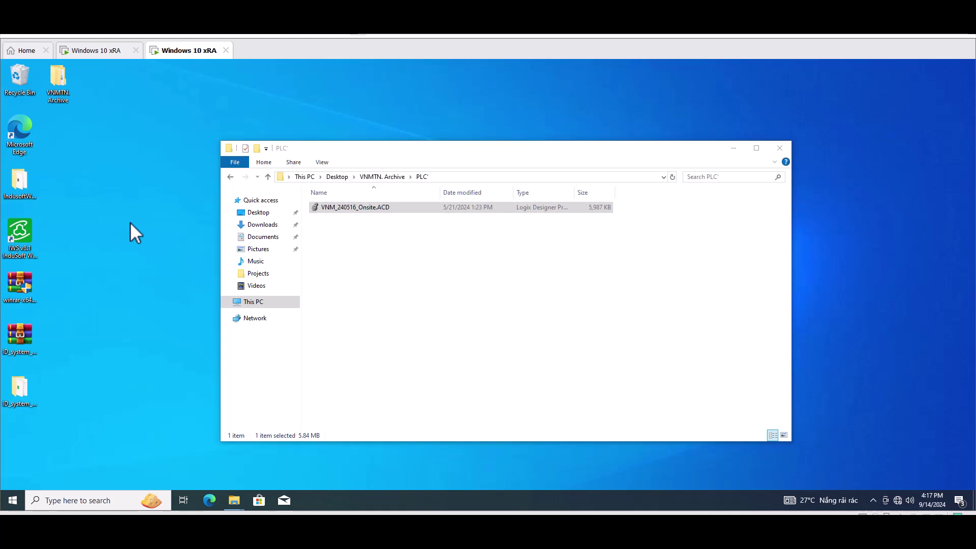
pyautogui.rightClick(16, 77)
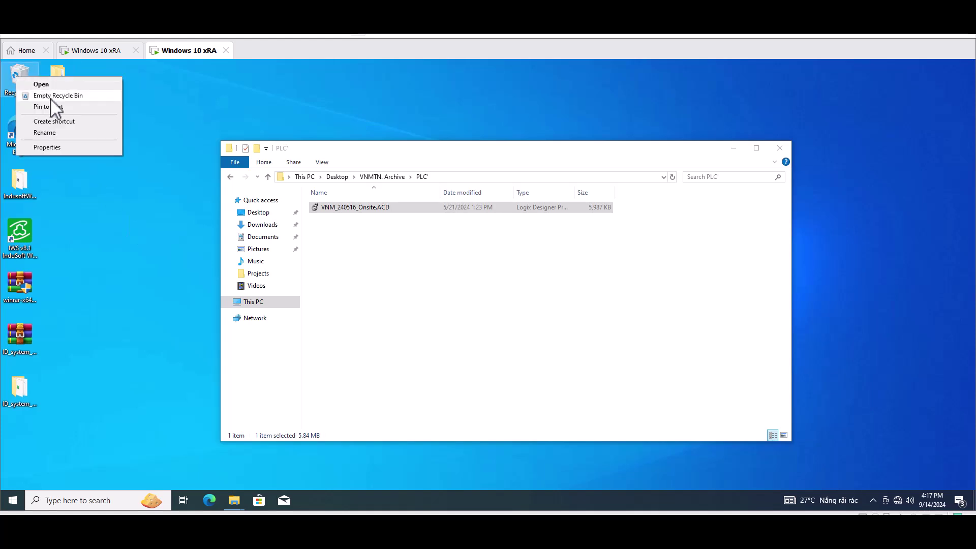
pyautogui.press('Escape')
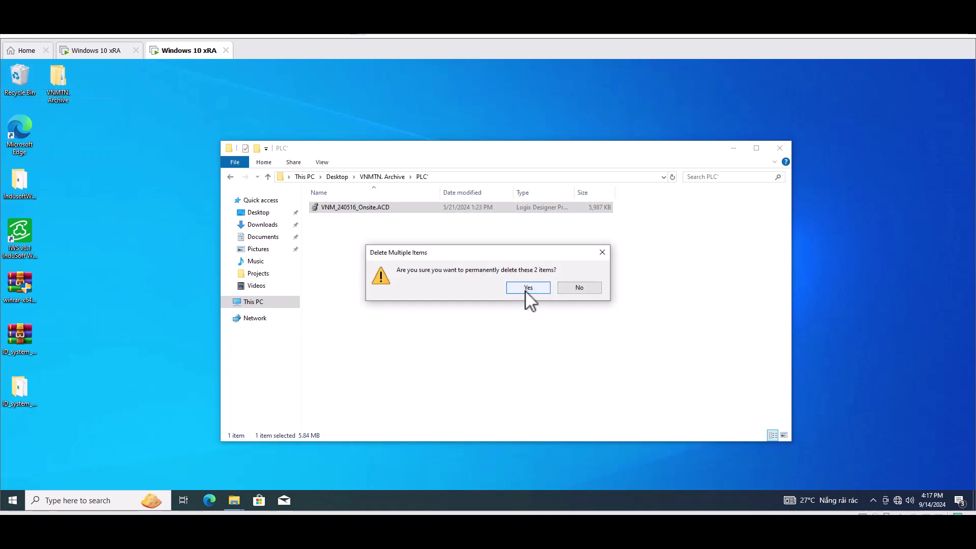
pyautogui.click(526, 287)
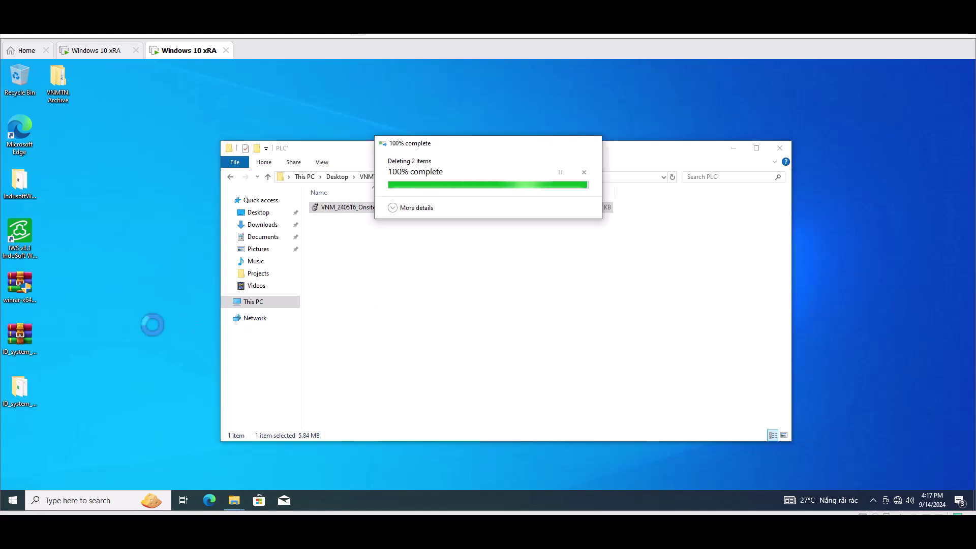
# Step: Search Windows for "studio" and launch Studio 5000 as administrator, approving the elevation request
pyautogui.click(73, 500)
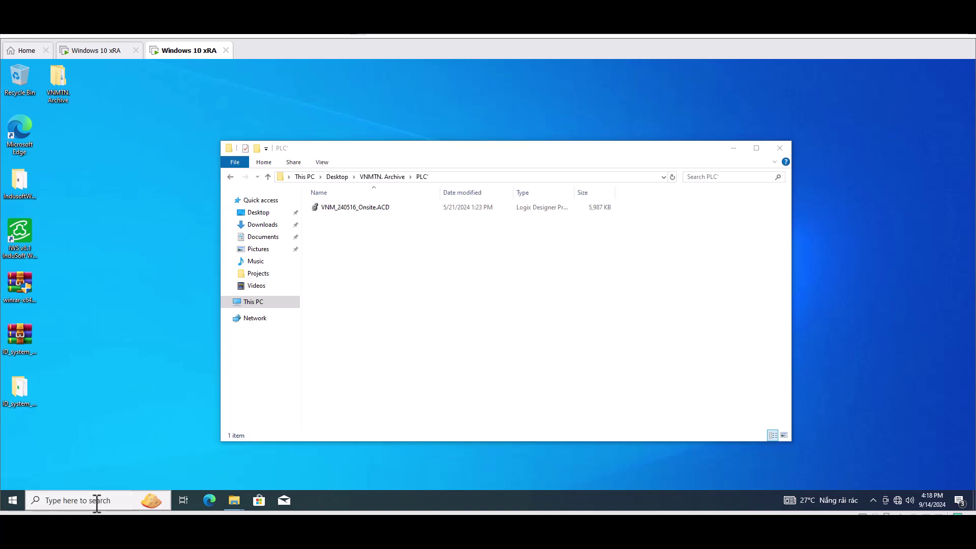
pyautogui.click(68, 500)
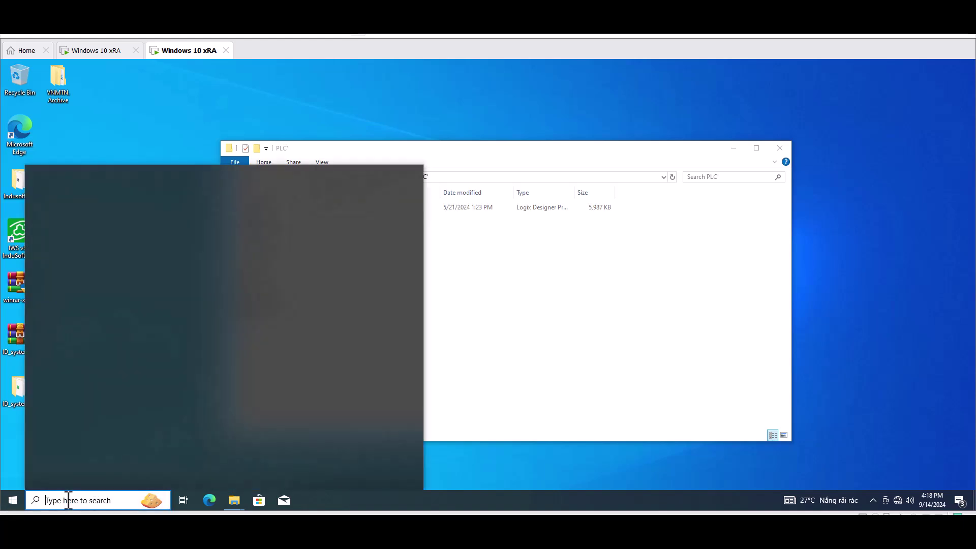
pyautogui.write('s')
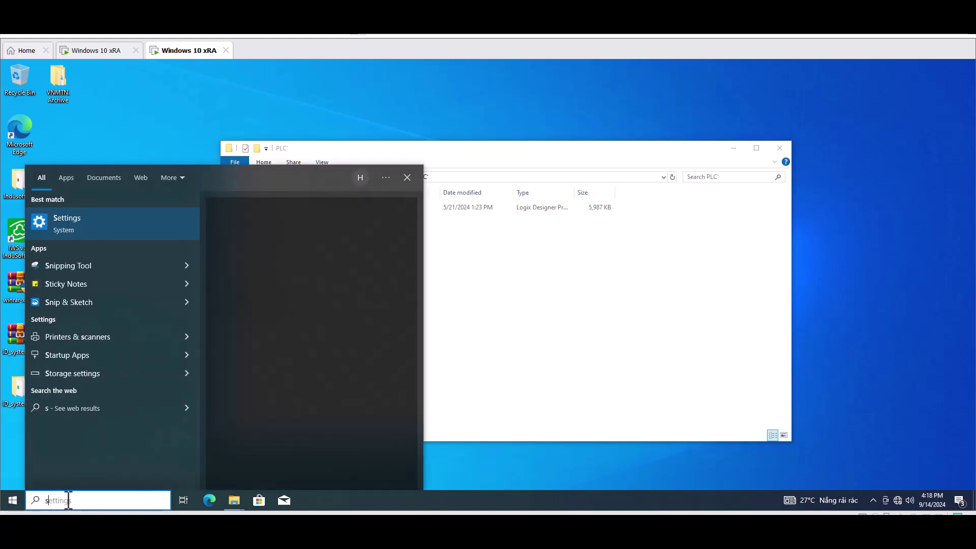
pyautogui.write('tudio')
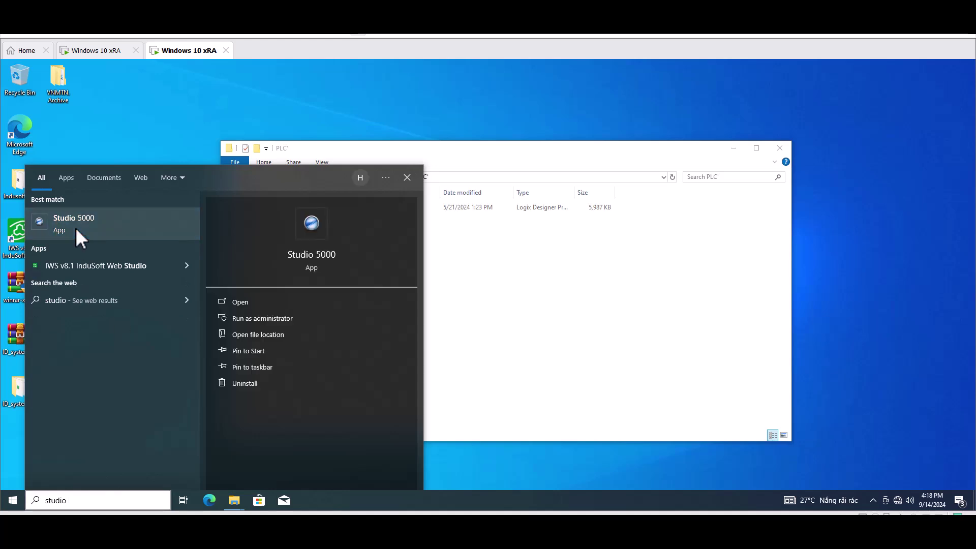
pyautogui.rightClick(76, 227)
pyautogui.press('Escape')
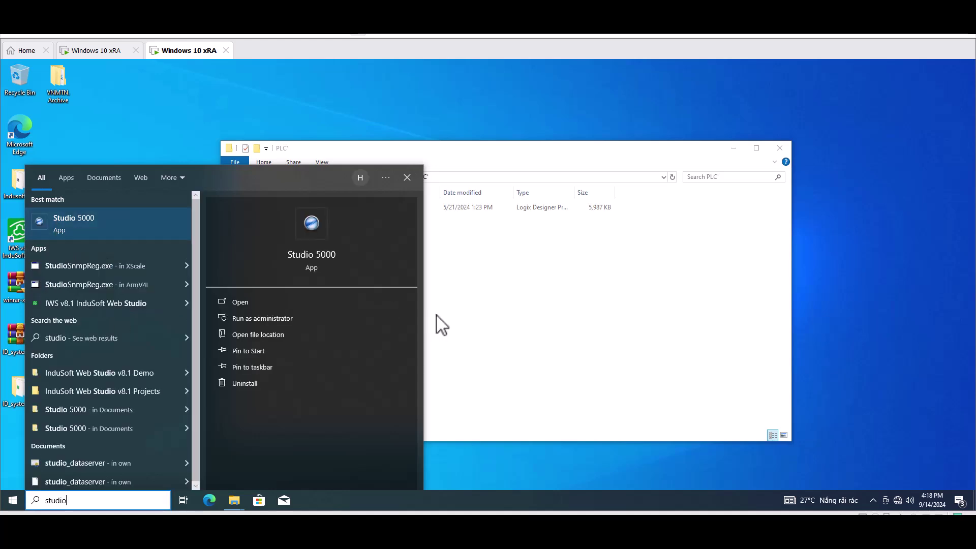
pyautogui.click(487, 325)
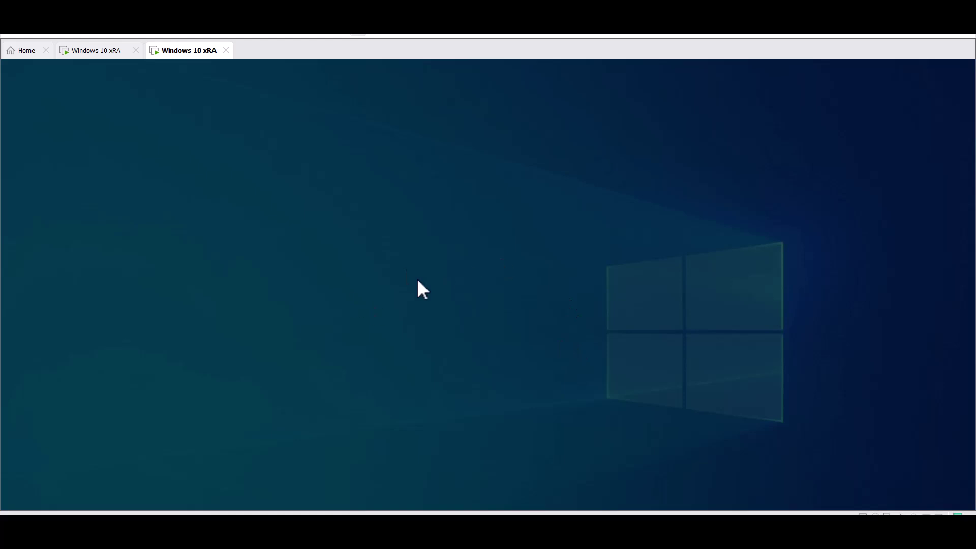
pyautogui.click(459, 349)
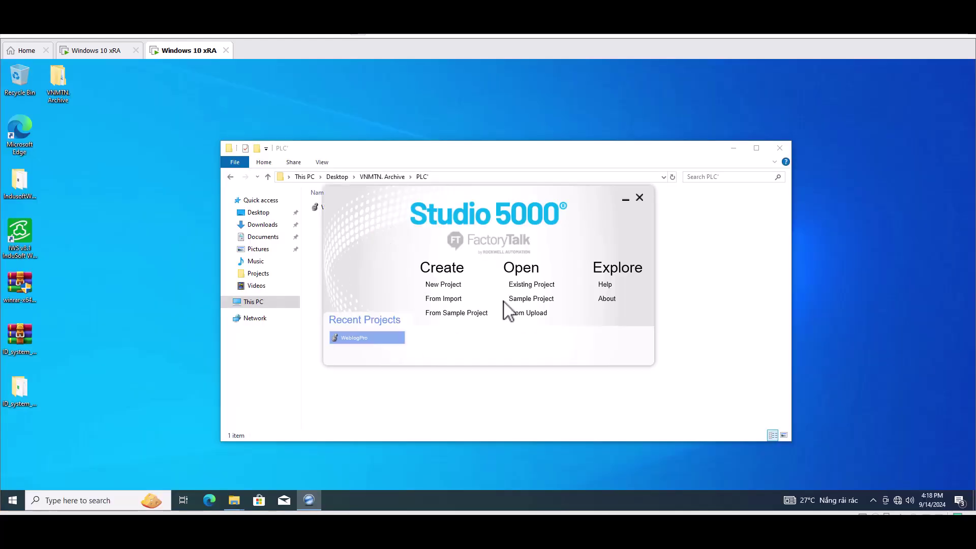
# Step: Open VNM_240516_Onsite.ACD from the PLC' folder in the desktop's VNMTN. Archive, converting it for the 1756-L83E controller with software version 36.00
pyautogui.click(526, 284)
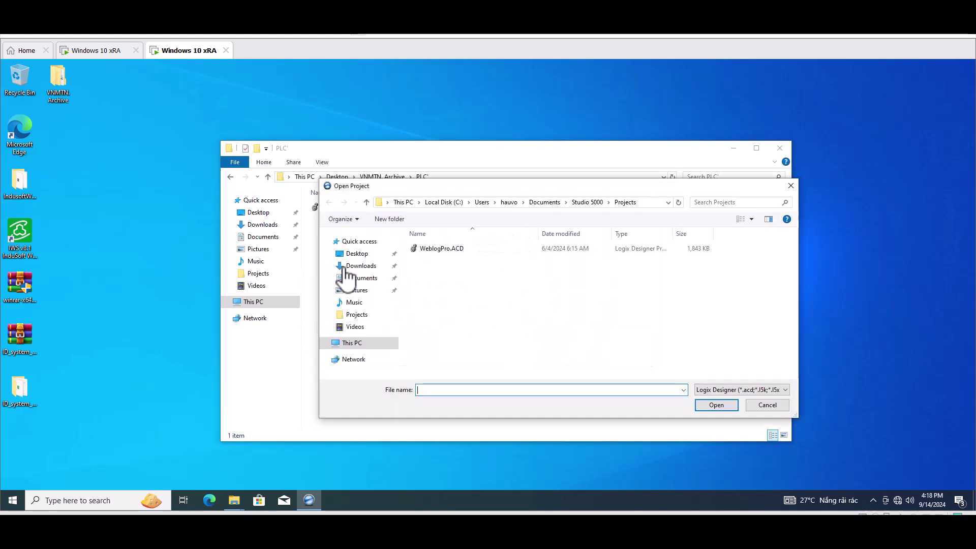
pyautogui.click(357, 254)
pyautogui.click(442, 271)
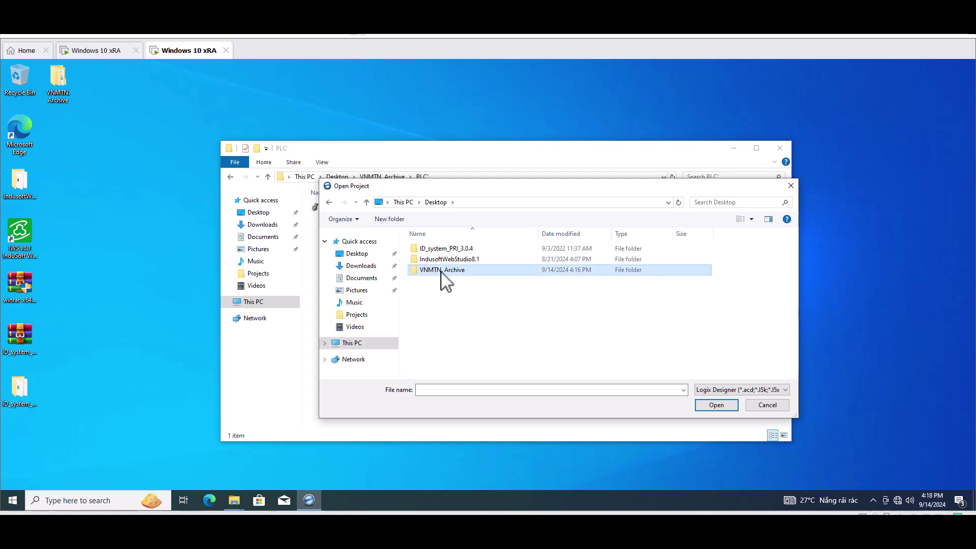
pyautogui.doubleClick(442, 271)
pyautogui.doubleClick(432, 259)
pyautogui.doubleClick(440, 249)
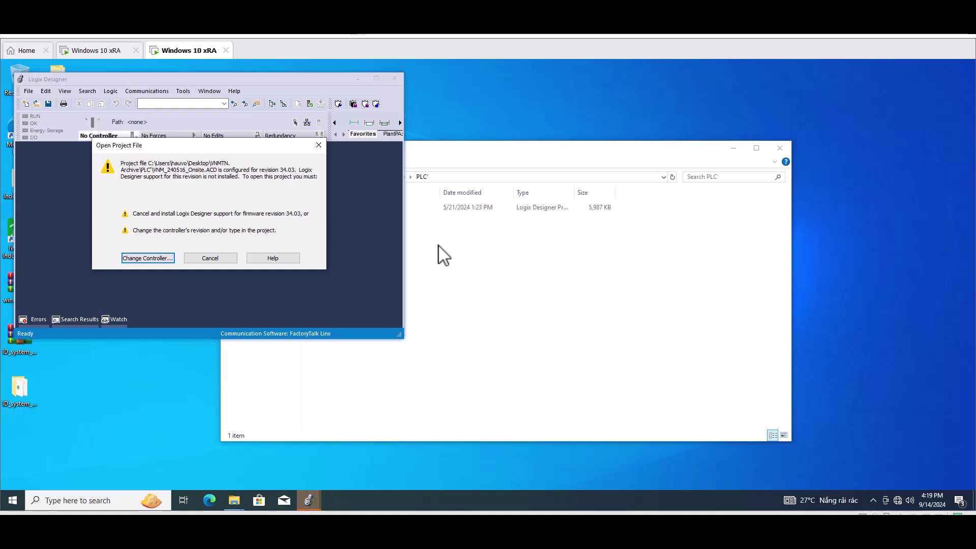
pyautogui.click(159, 260)
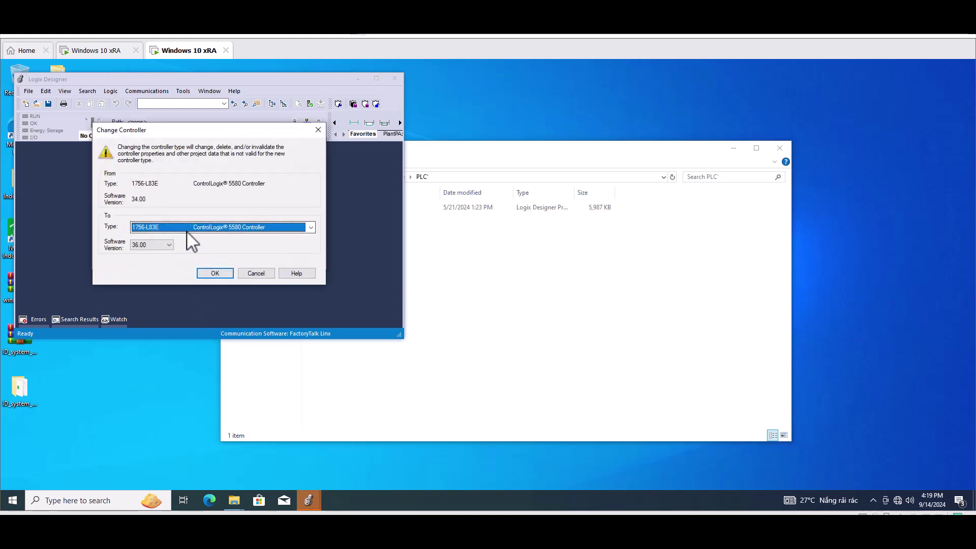
pyautogui.click(215, 275)
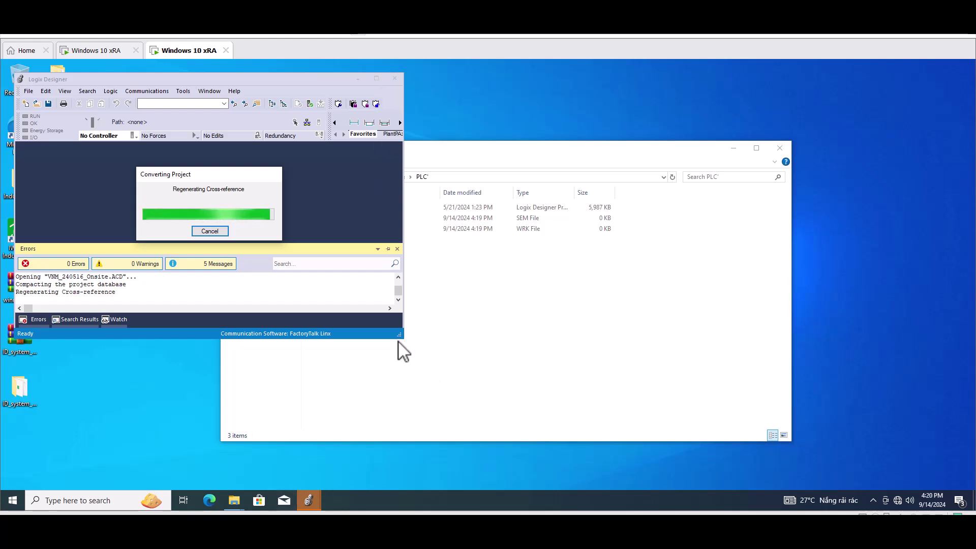
# Step: Cancel the duplicate instance's revision prompt, close that empty Logix Designer window and maximize the converted project's window
pyautogui.moveTo(314, 500)
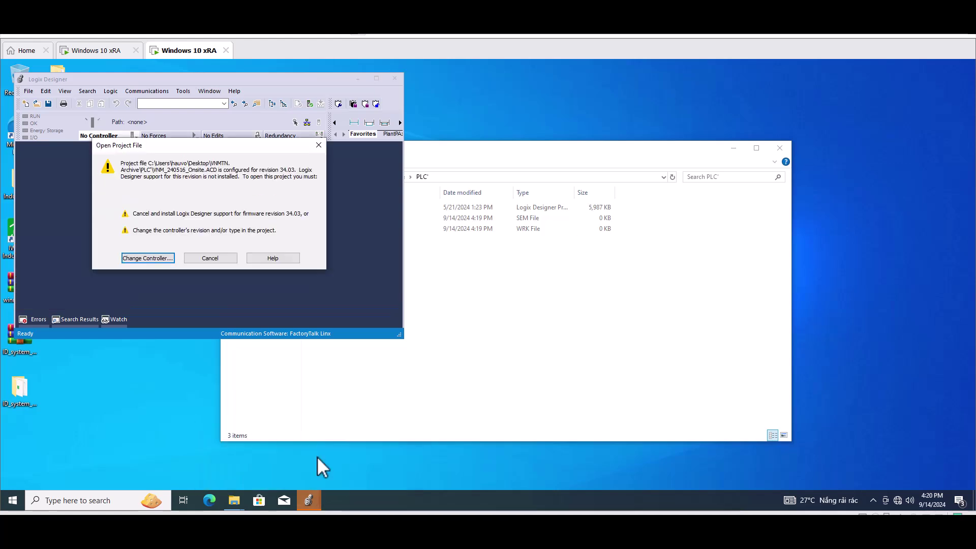
pyautogui.click(319, 146)
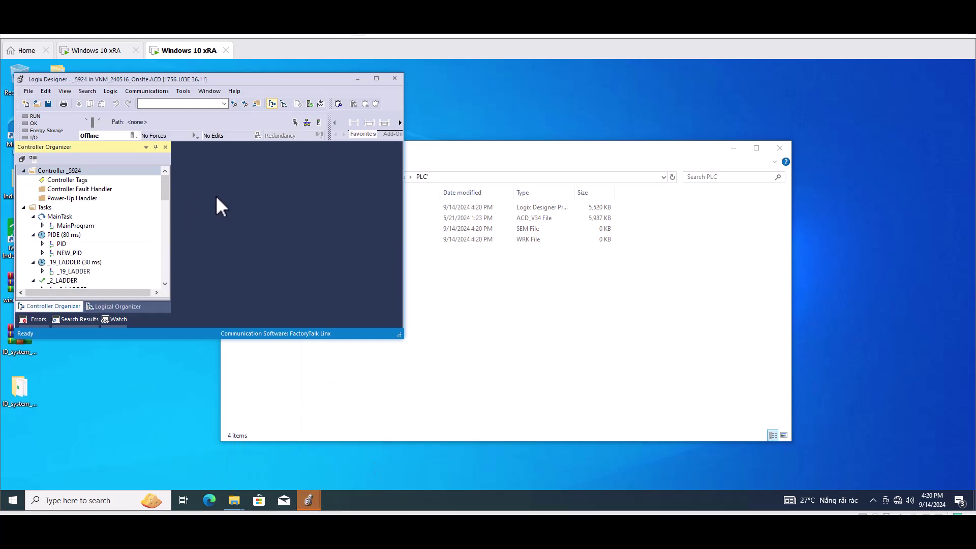
pyautogui.click(272, 466)
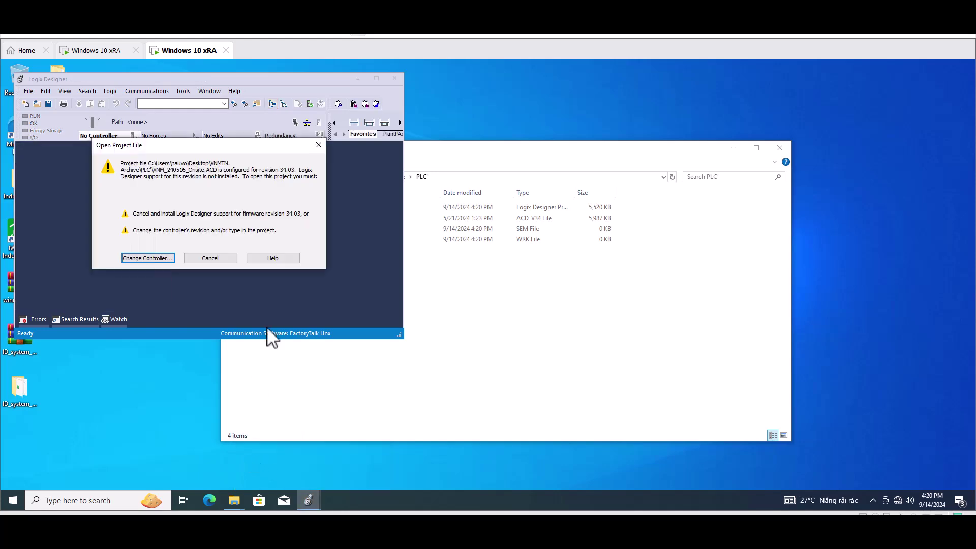
pyautogui.click(319, 145)
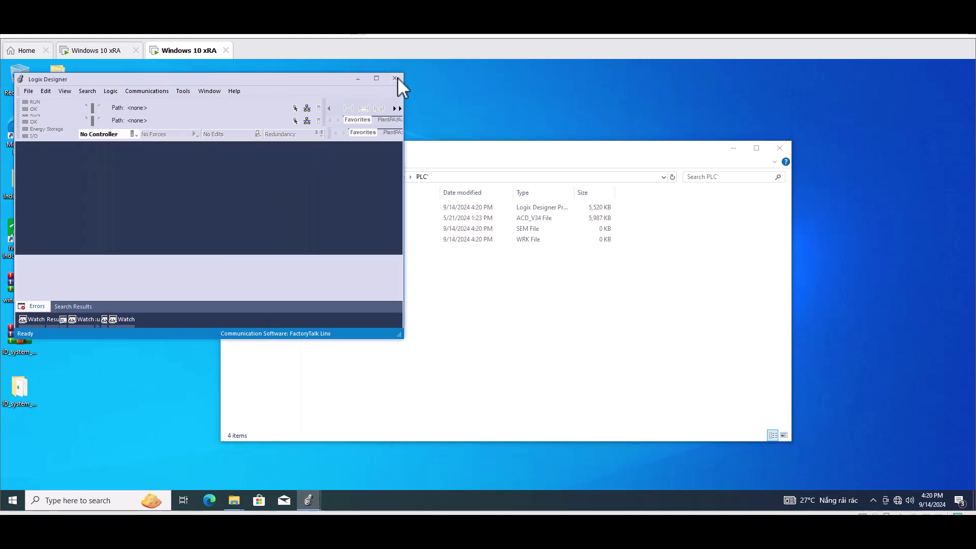
pyautogui.click(377, 78)
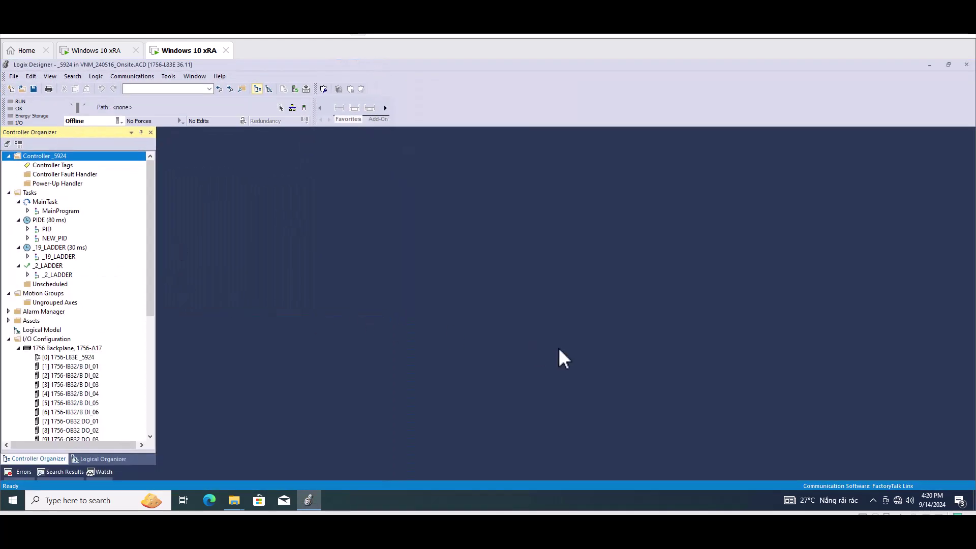
# Step: Review the I/O configuration, collapse its 1756-A17 backplane branch and open the properties of the 1756-L83E controller under Ethernet
pyautogui.scroll(-2, 152, 279)
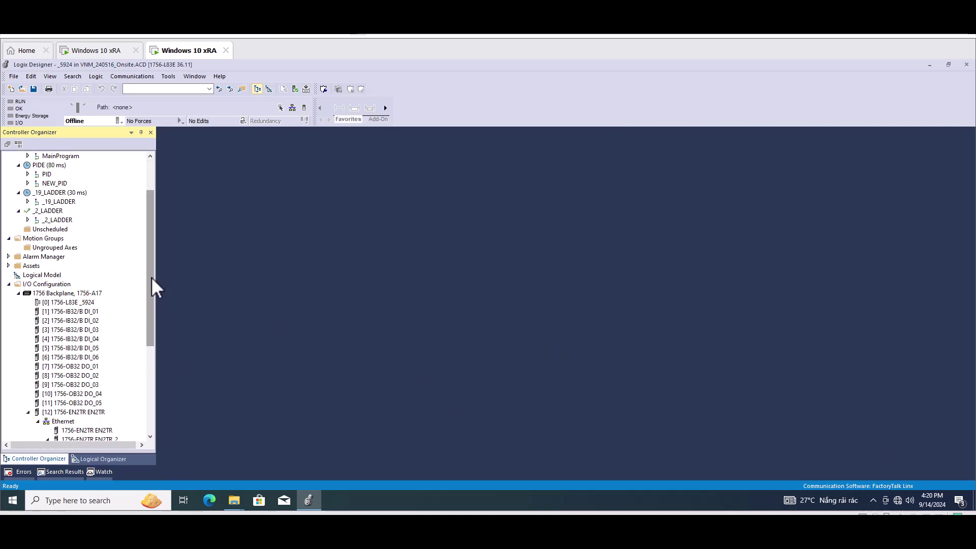
pyautogui.scroll(-3, 152, 279)
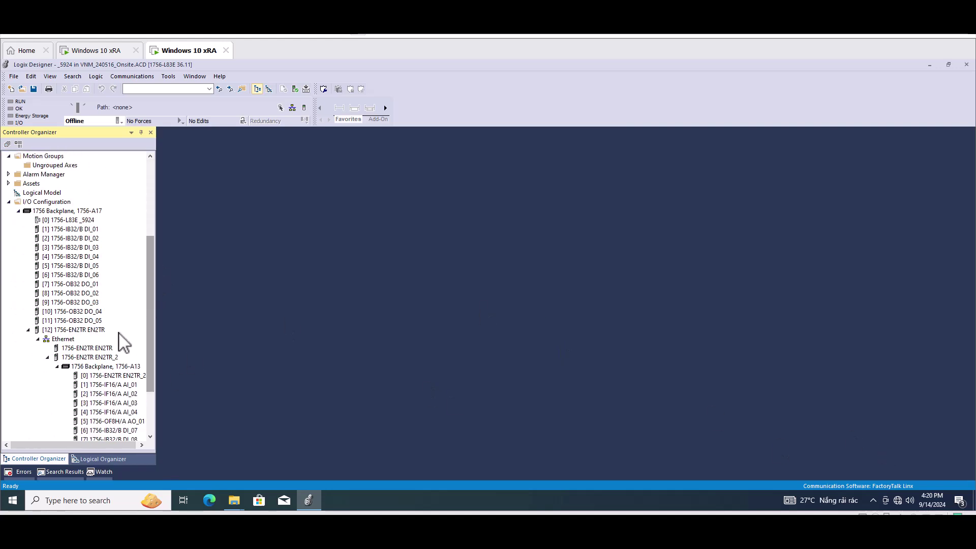
pyautogui.click(58, 366)
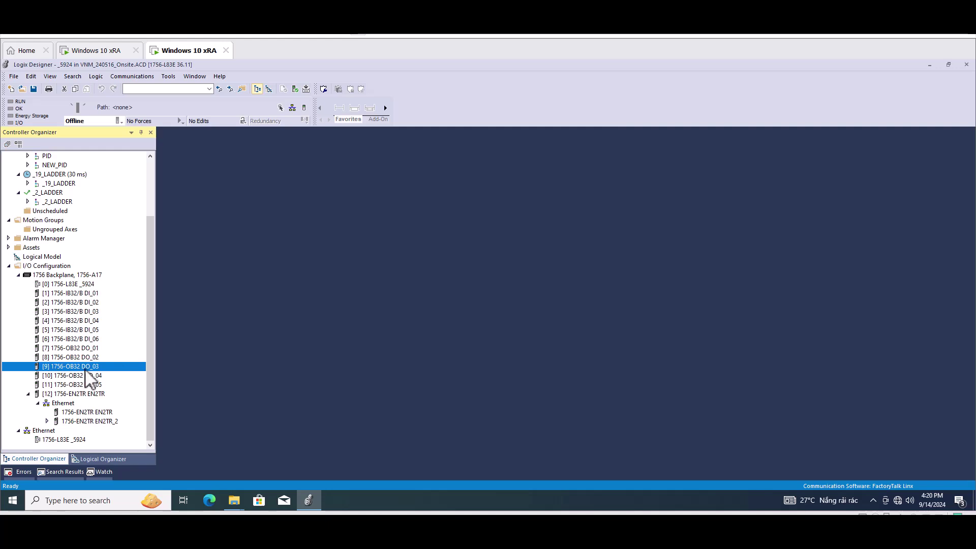
pyautogui.click(38, 403)
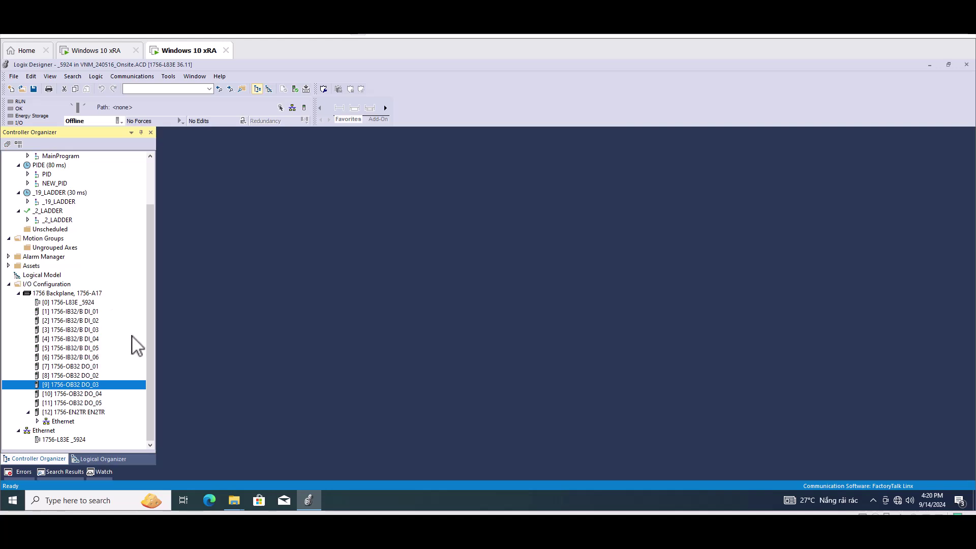
pyautogui.click(18, 294)
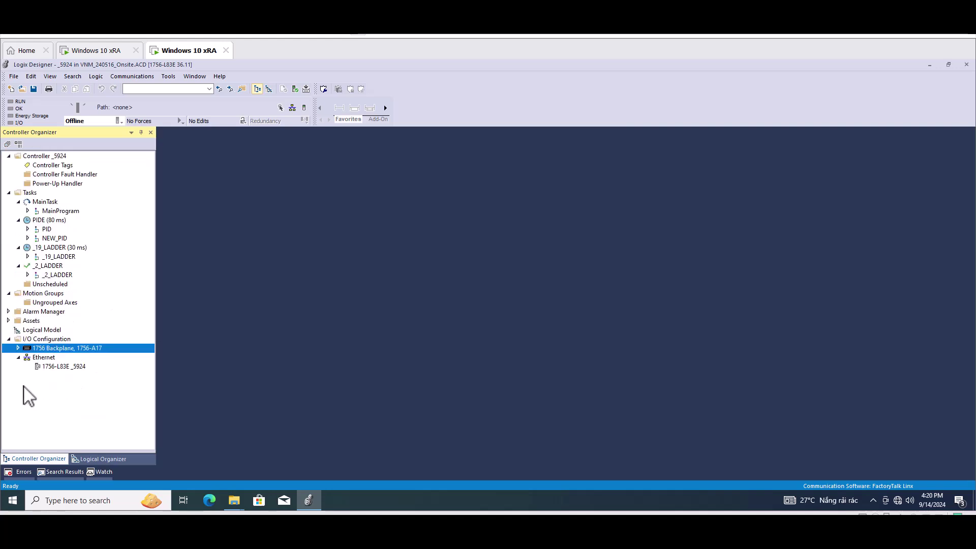
pyautogui.click(53, 368)
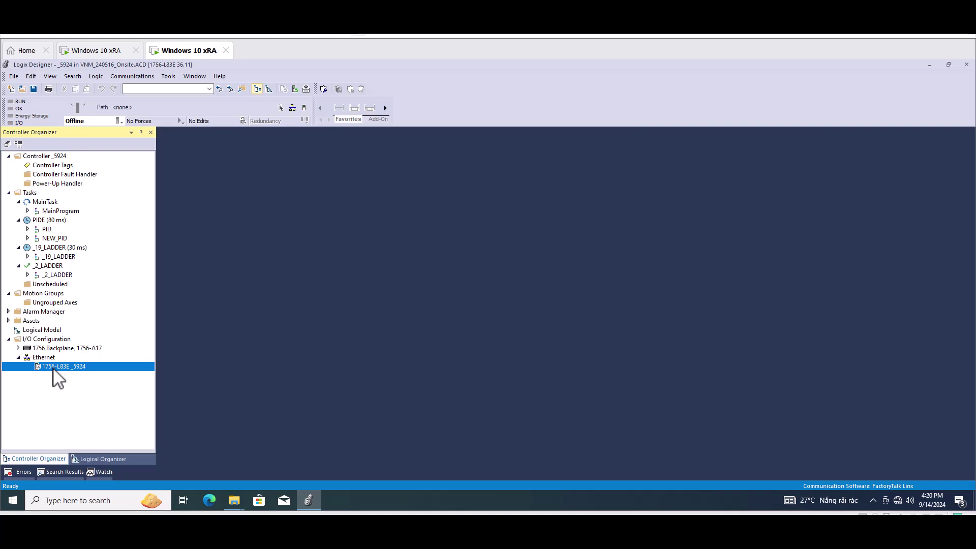
pyautogui.doubleClick(53, 368)
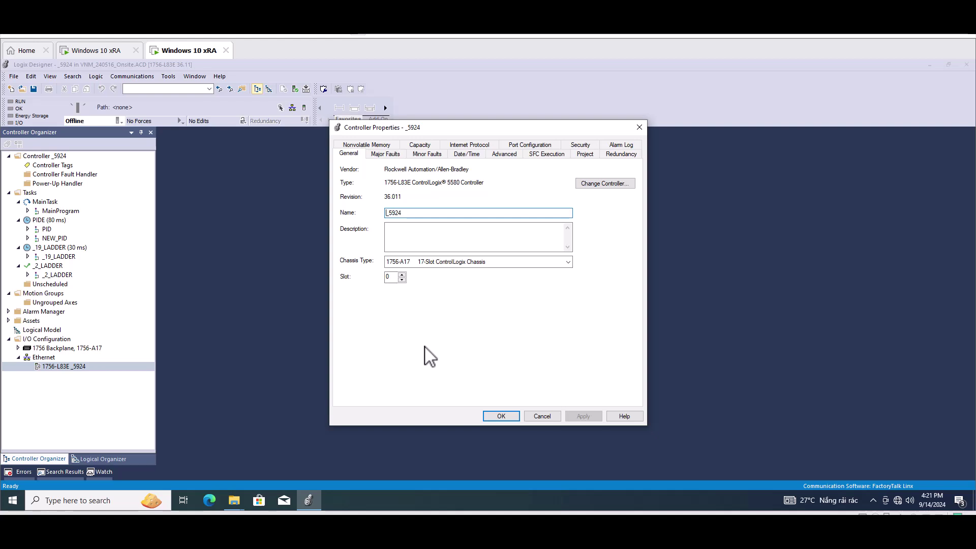
# Step: Expand the 1756-A17 backplane through the slot 12 EN2TR and EN2TR_2 to examine the modules of the remote 1756-A13 chassis
pyautogui.click(19, 349)
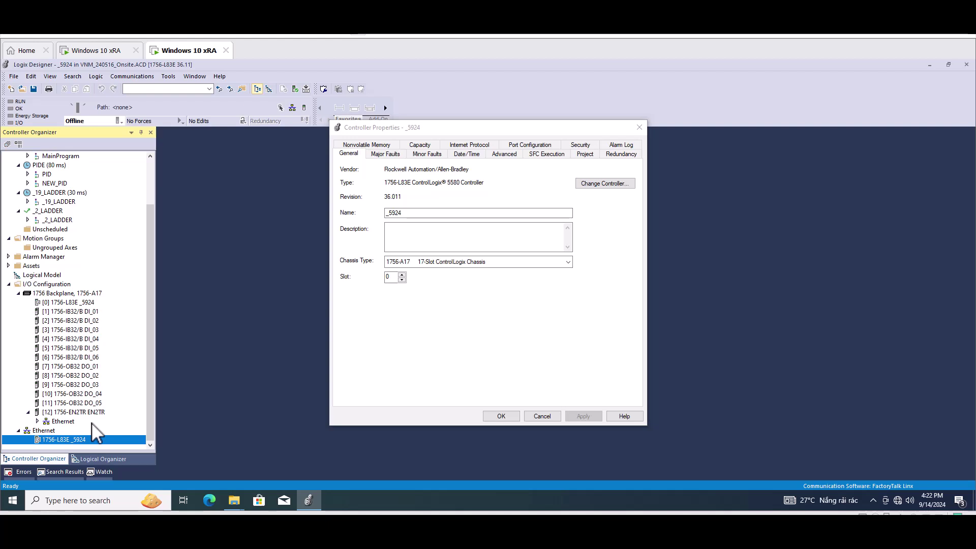
pyautogui.click(38, 421)
pyautogui.scroll(-1, 95, 407)
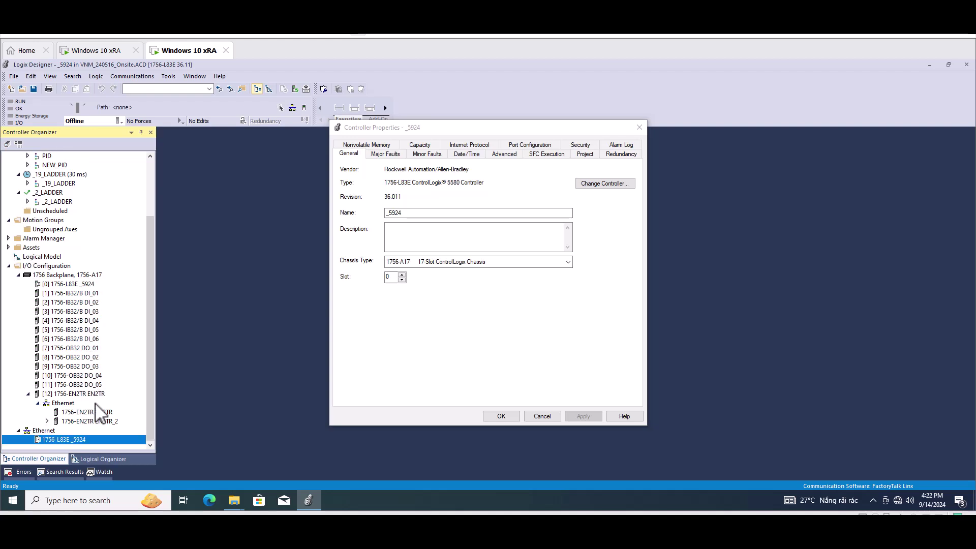
pyautogui.click(47, 422)
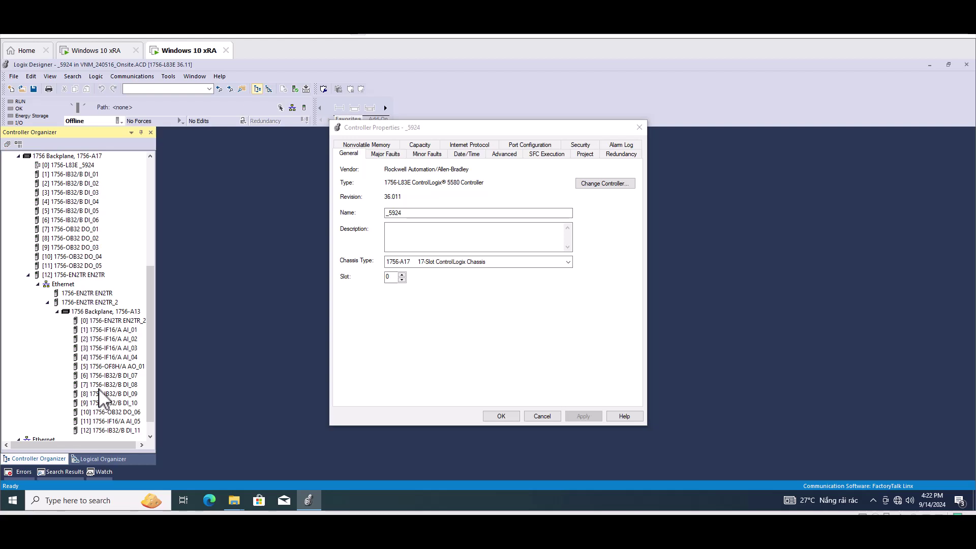
pyautogui.scroll(-1, 127, 328)
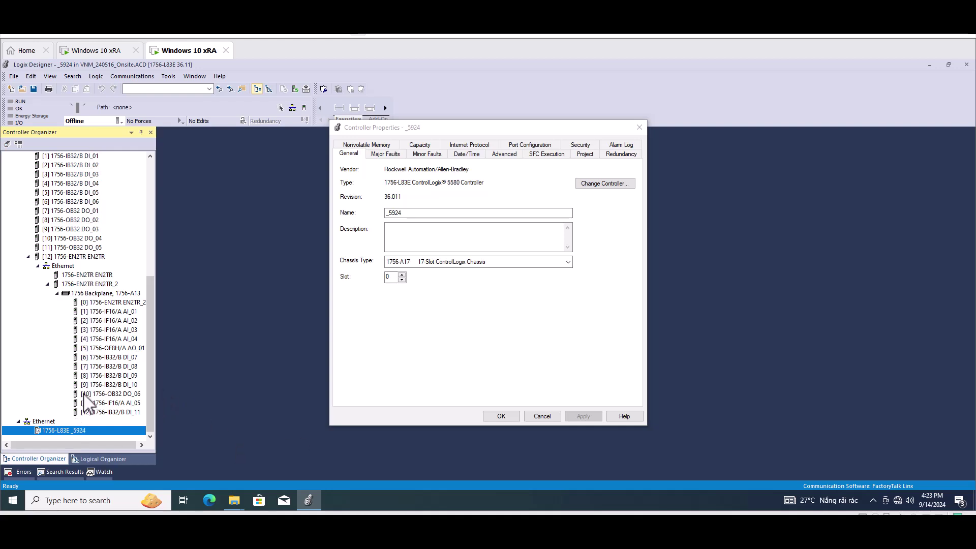
# Step: Collapse the EN2TR_2 adapter, the slot 12 EN2TR module and the 1756-A17 backplane in the I/O configuration
pyautogui.click(47, 284)
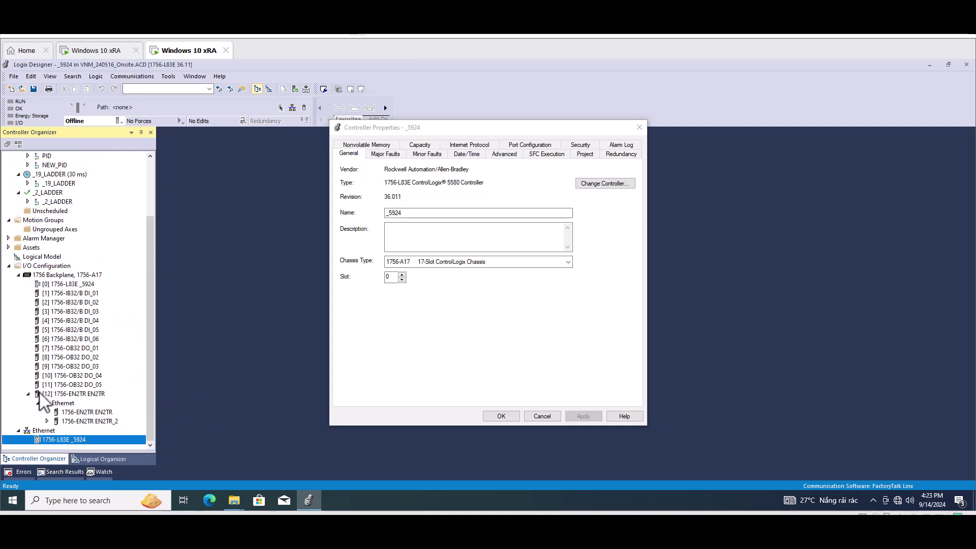
pyautogui.click(29, 394)
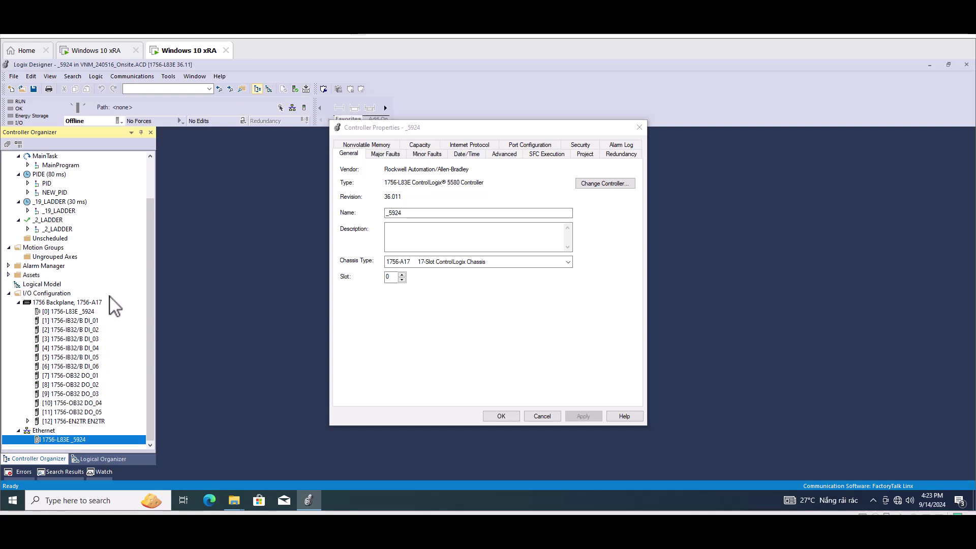
pyautogui.scroll(1, 151, 279)
pyautogui.scroll(-1, 148, 316)
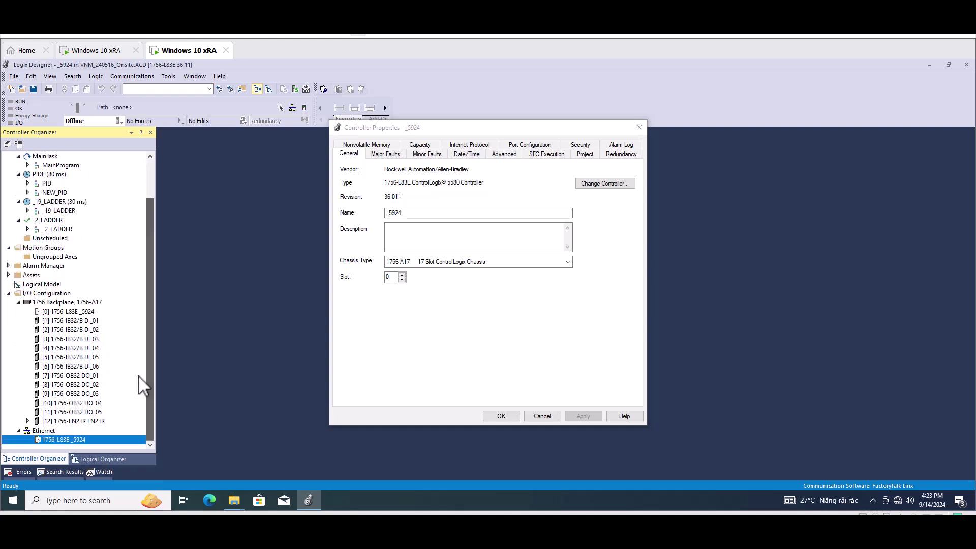
pyautogui.click(19, 303)
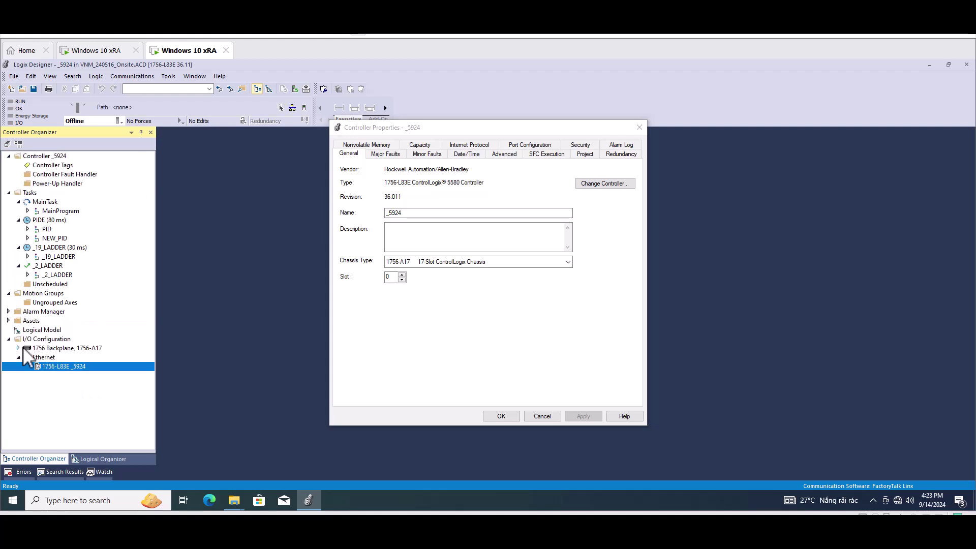
# Step: Expand the _2_LADDER program, look through its list of ladder routines and collapse it again
pyautogui.click(28, 275)
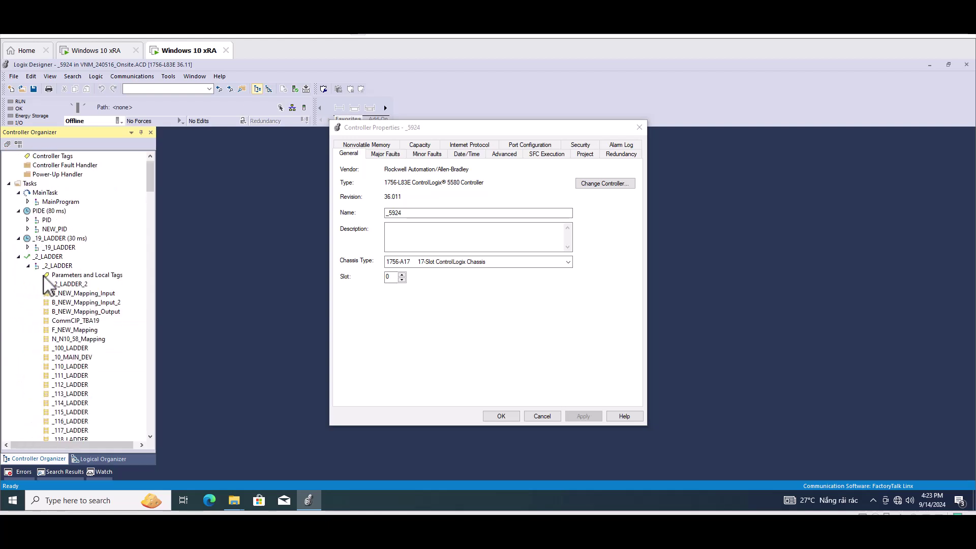
pyautogui.scroll(-20, 72, 356)
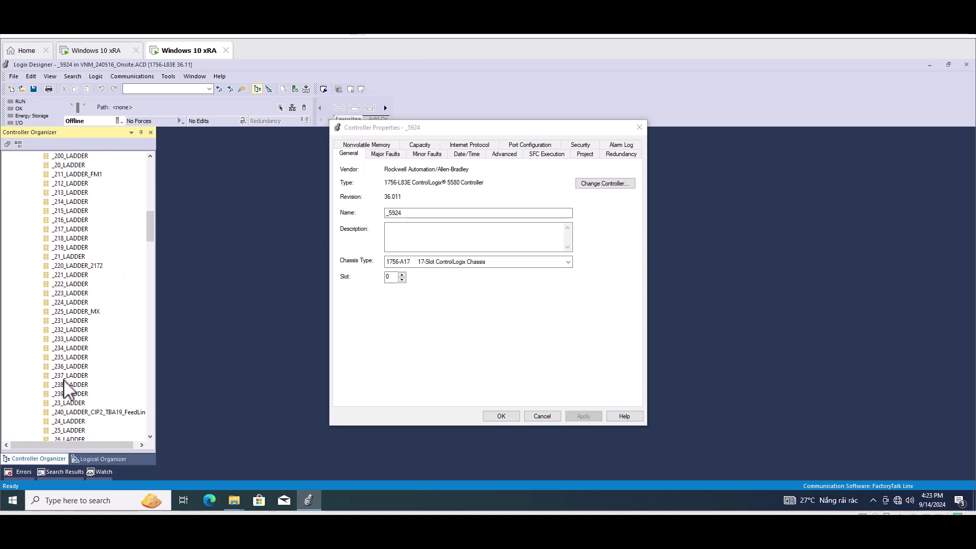
pyautogui.moveTo(150, 304); pyautogui.dragTo(146, 196)
pyautogui.click(28, 275)
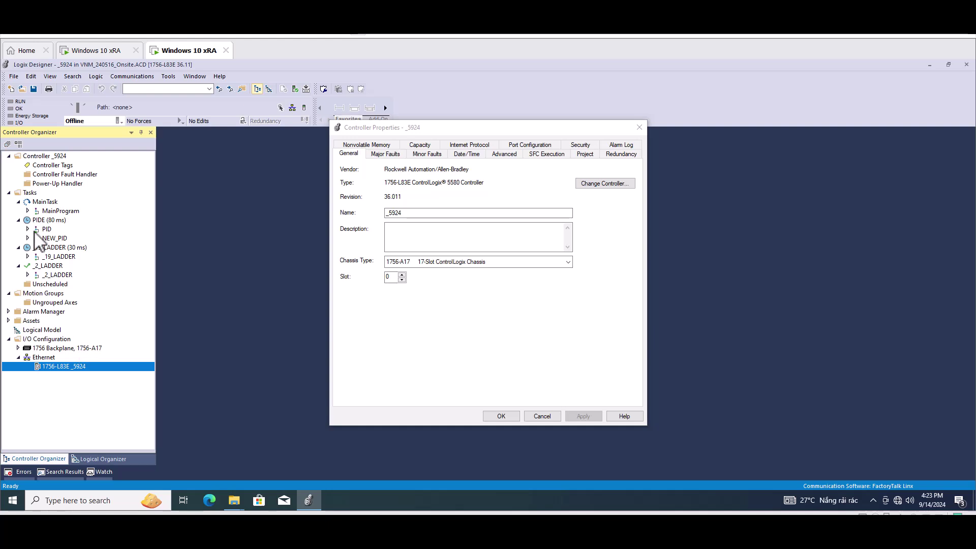
# Step: Expand the PID, NEW_PID, _19_LADDER and MainProgram programs and examine the routines under each task
pyautogui.click(28, 229)
pyautogui.click(28, 257)
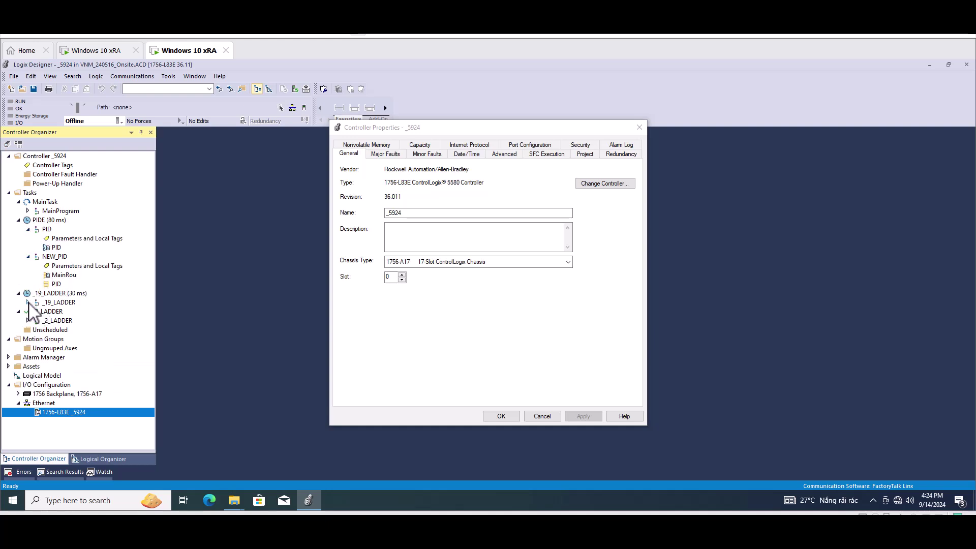
pyautogui.click(28, 302)
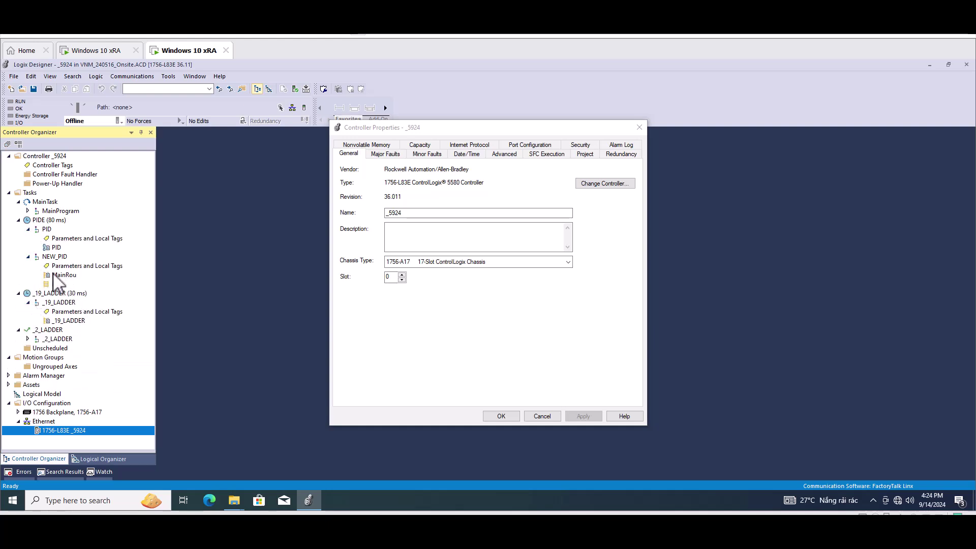
pyautogui.click(28, 211)
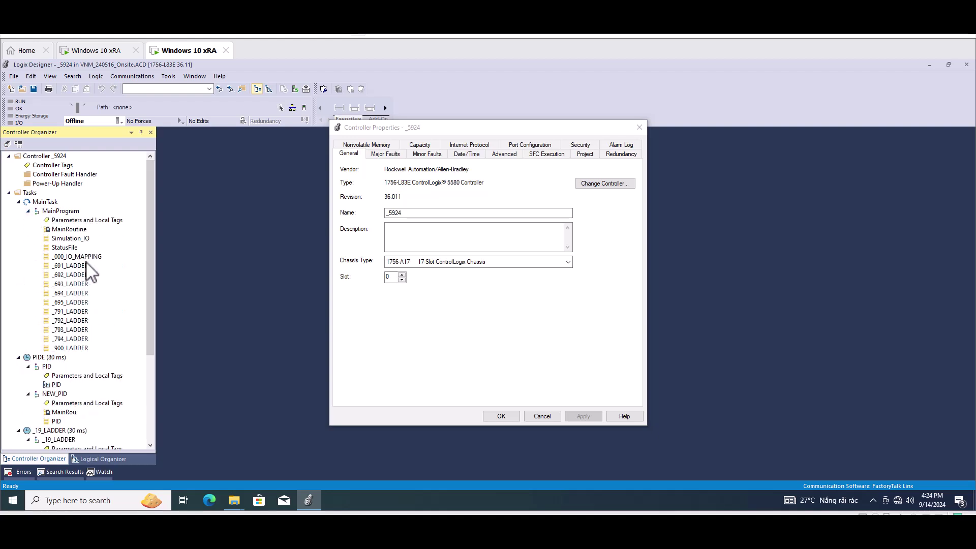
pyautogui.scroll(-2, 148, 319)
pyautogui.scroll(2, 148, 320)
pyautogui.scroll(-4, 127, 337)
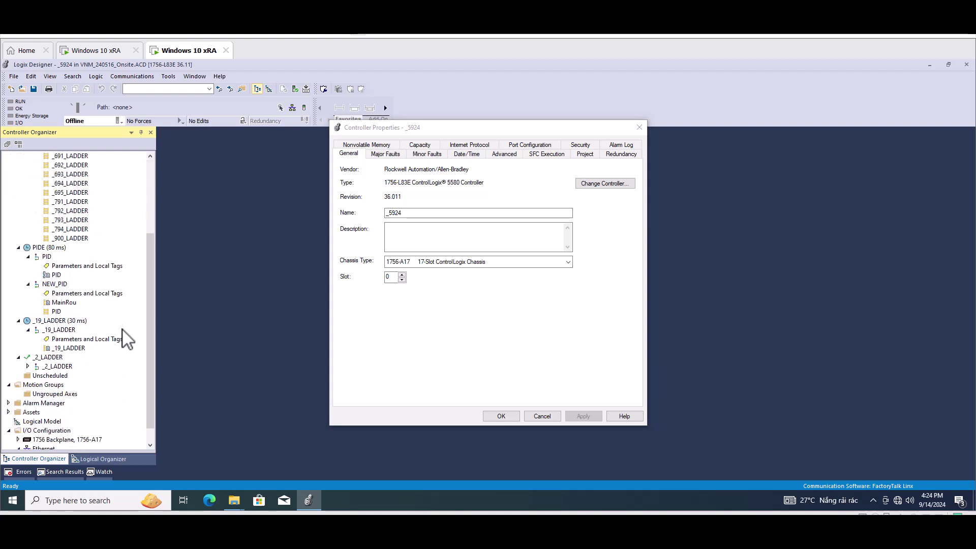
pyautogui.scroll(4, 126, 337)
pyautogui.scroll(-5, 110, 341)
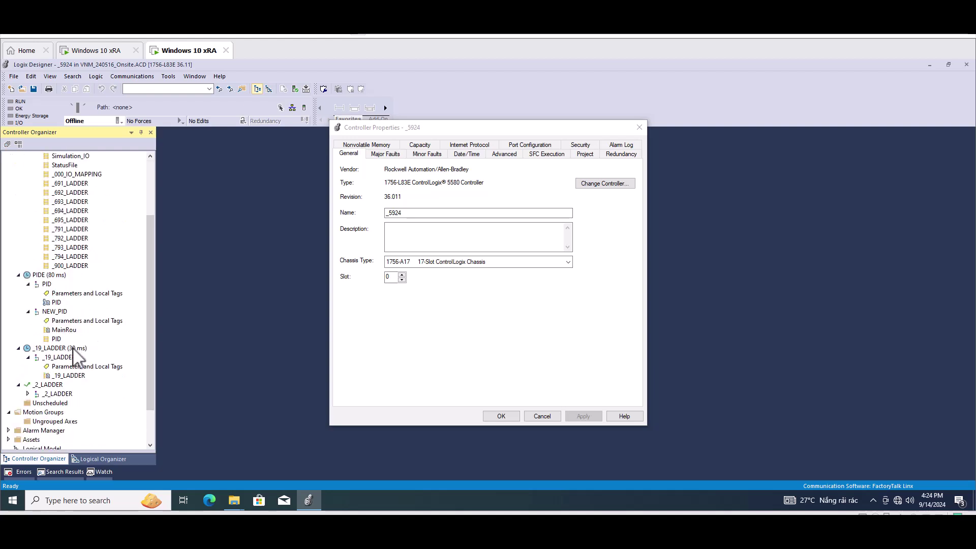
# Step: Expand the _2_LADDER program again and browse its mapping and ladder routines
pyautogui.click(27, 348)
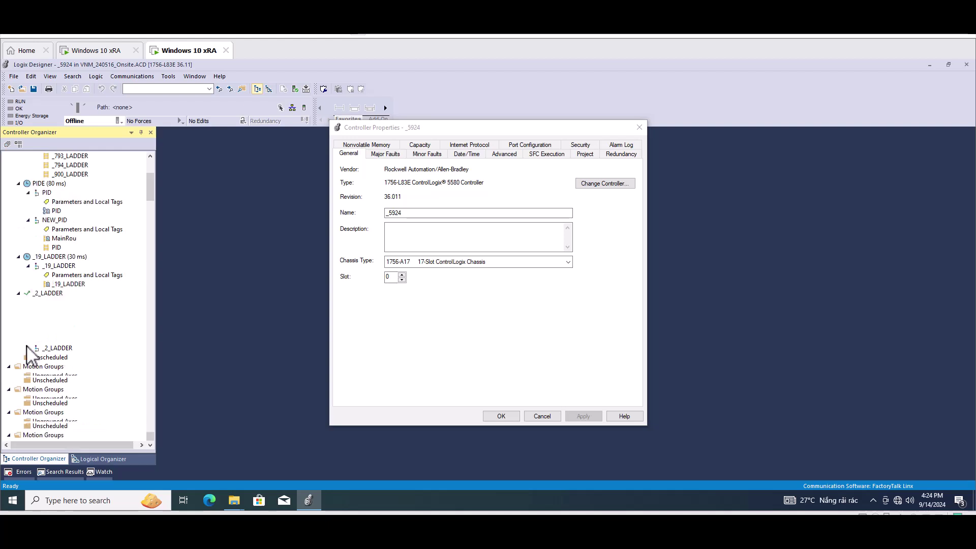
pyautogui.scroll(-5, 99, 356)
pyautogui.scroll(-20, 101, 358)
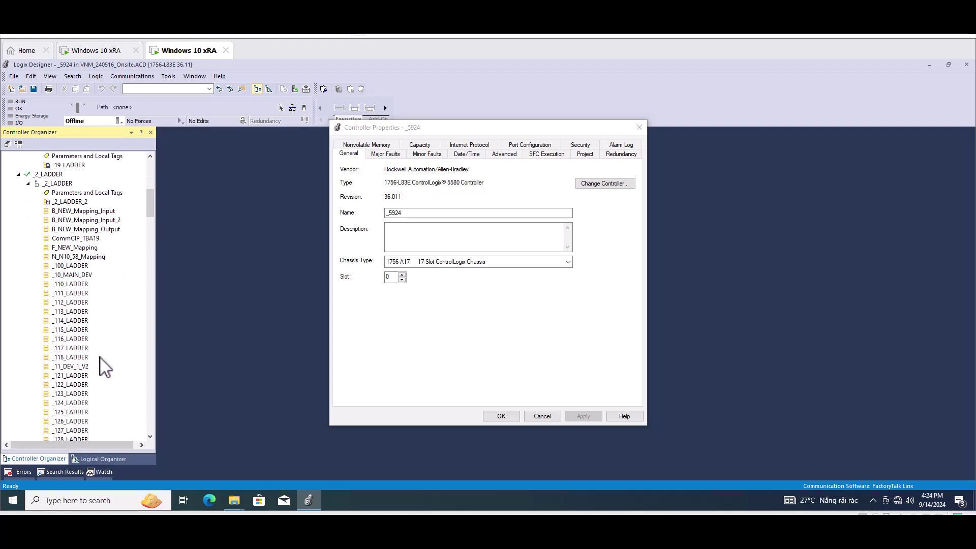
# Step: Expand the Alarm Manager, the Assets folder and the user-defined data types in the project tree
pyautogui.scroll(-20, 102, 391)
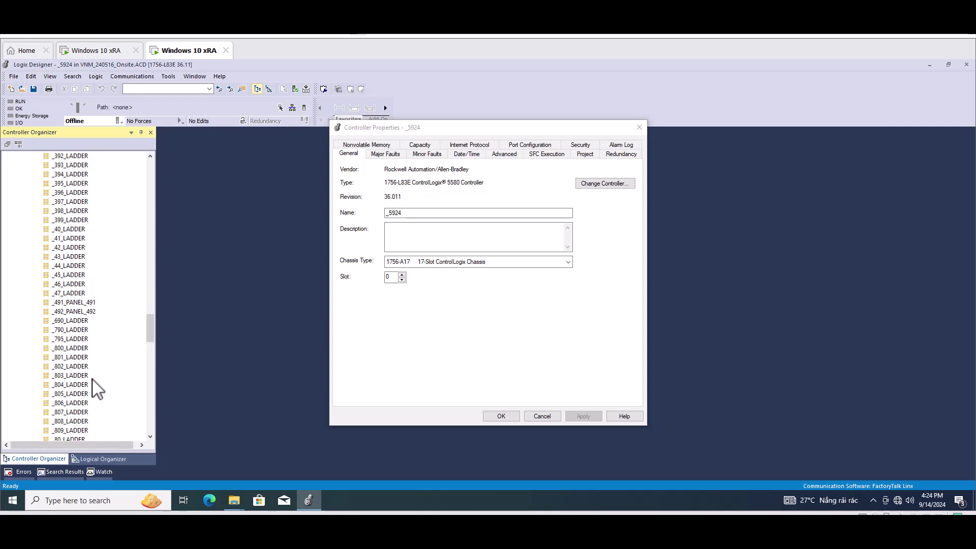
pyautogui.scroll(-7, 119, 422)
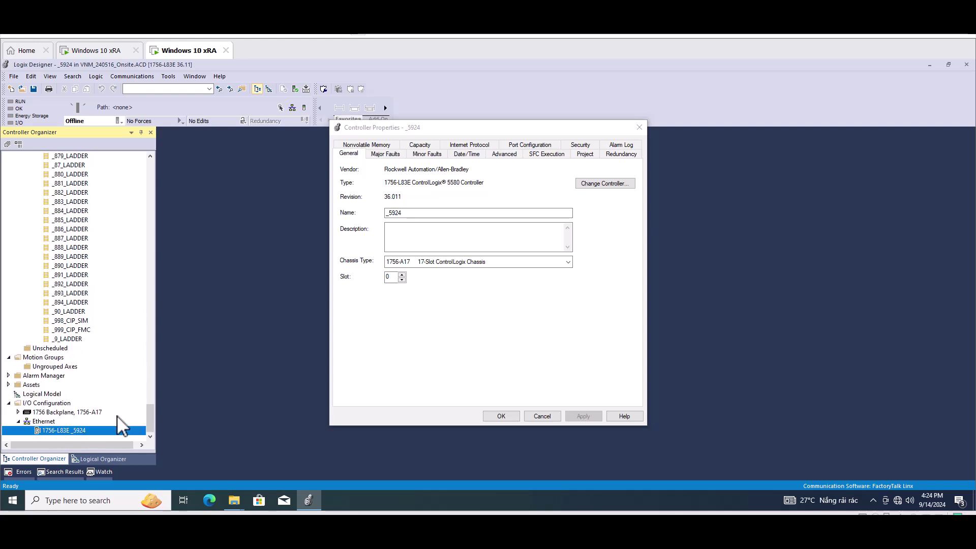
pyautogui.click(9, 376)
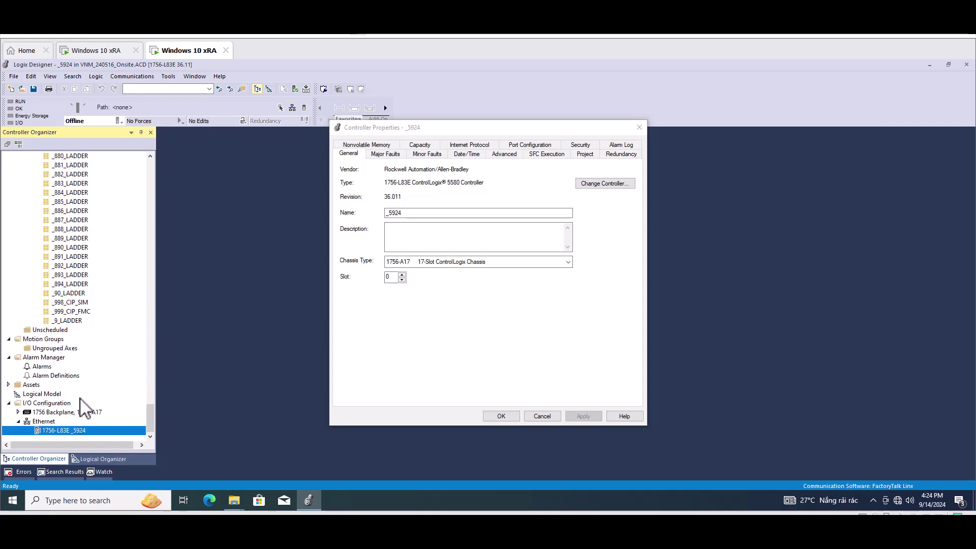
pyautogui.click(9, 385)
pyautogui.click(28, 339)
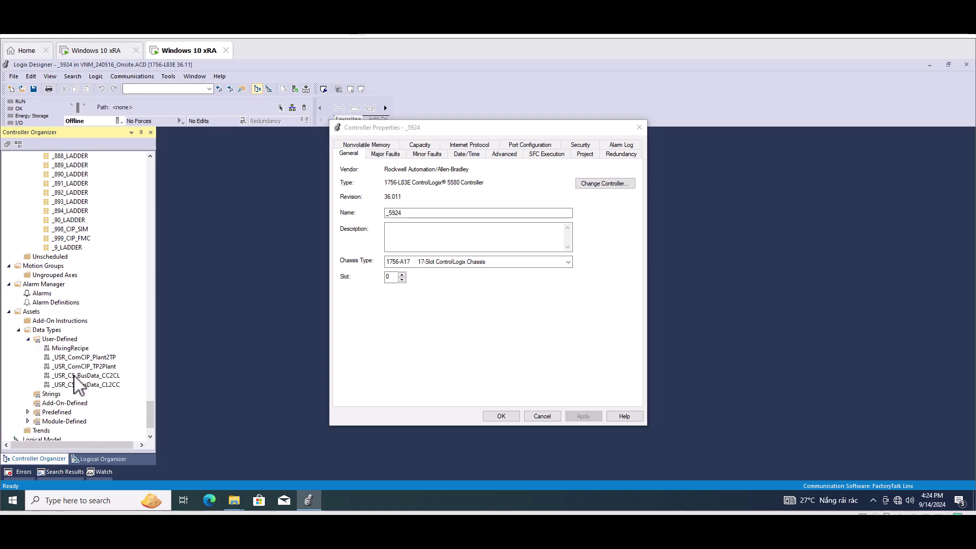
# Step: Expand the predefined data types and look through their list
pyautogui.click(28, 367)
pyautogui.scroll(-5, 57, 407)
pyautogui.scroll(-10, 58, 407)
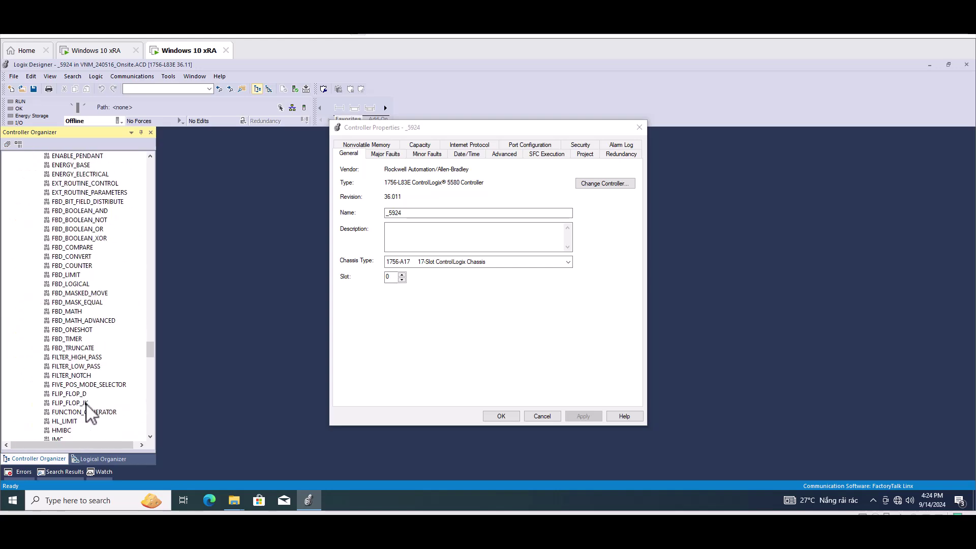
pyautogui.scroll(-20, 91, 410)
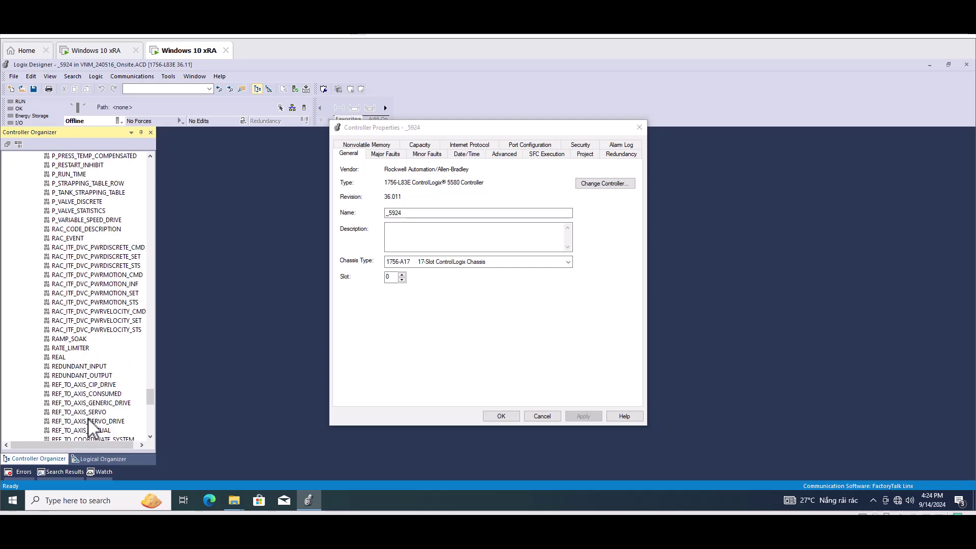
# Step: Expand and browse the module-defined data types, and collapse the Ethernet node in the I/O configuration
pyautogui.scroll(-5, 87, 423)
pyautogui.click(28, 378)
pyautogui.scroll(-10, 77, 406)
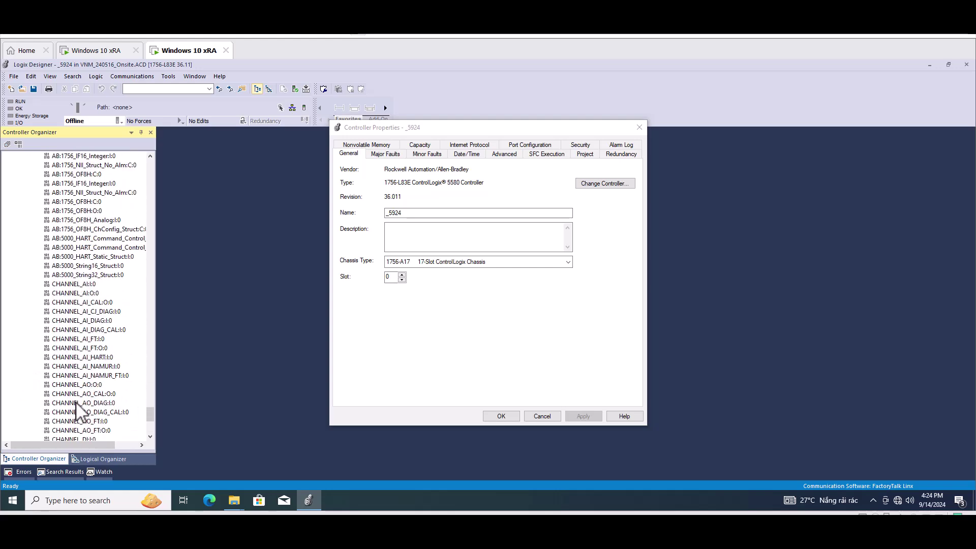
pyautogui.scroll(-15, 77, 409)
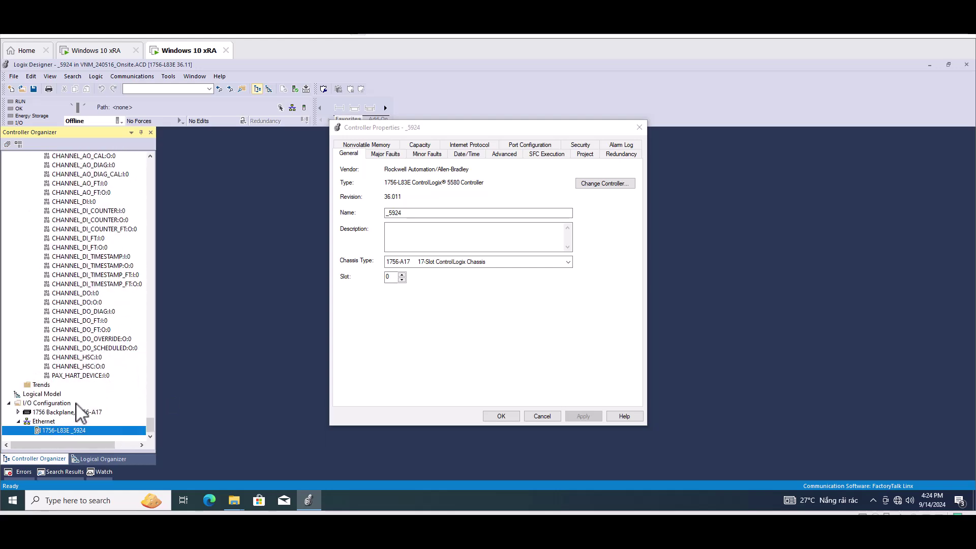
pyautogui.click(19, 422)
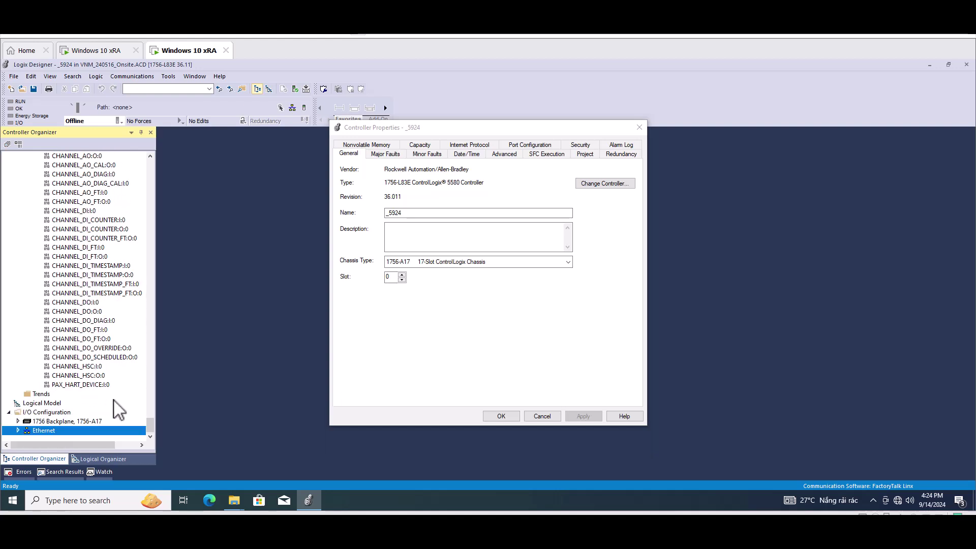